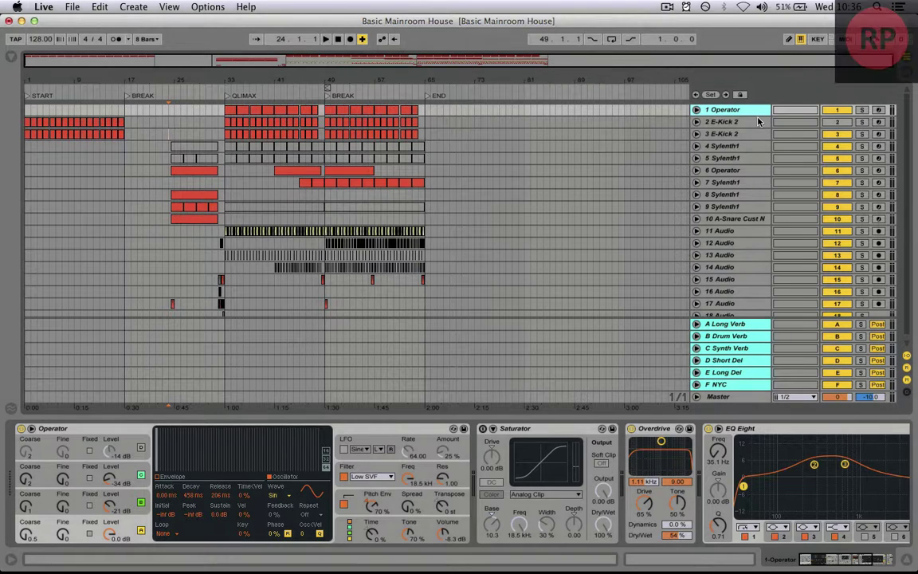
pyautogui.click(695, 111)
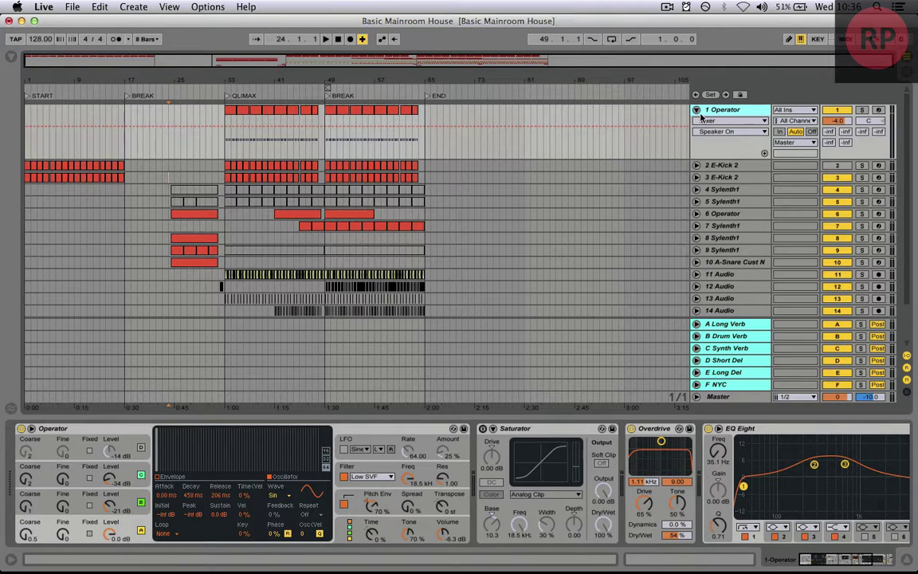
pyautogui.click(169, 152)
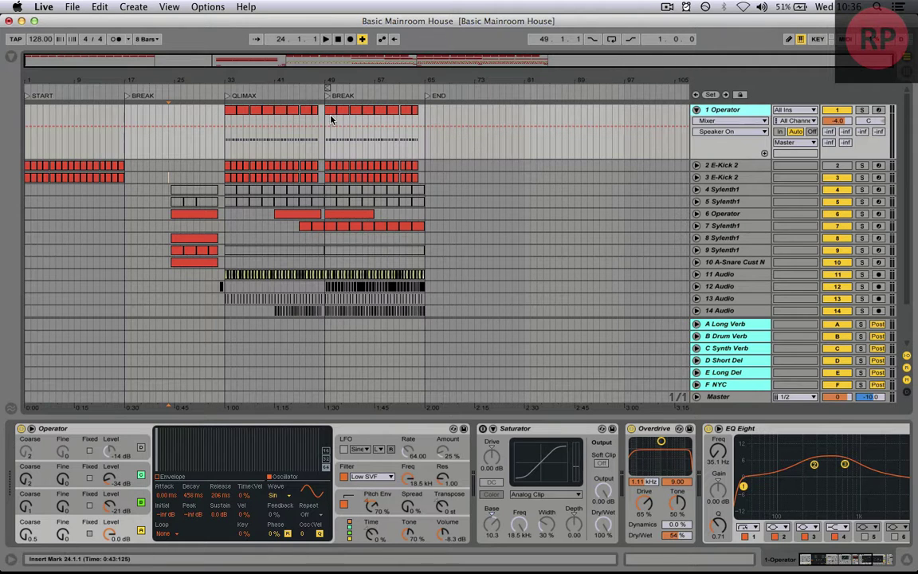
pyautogui.click(695, 111)
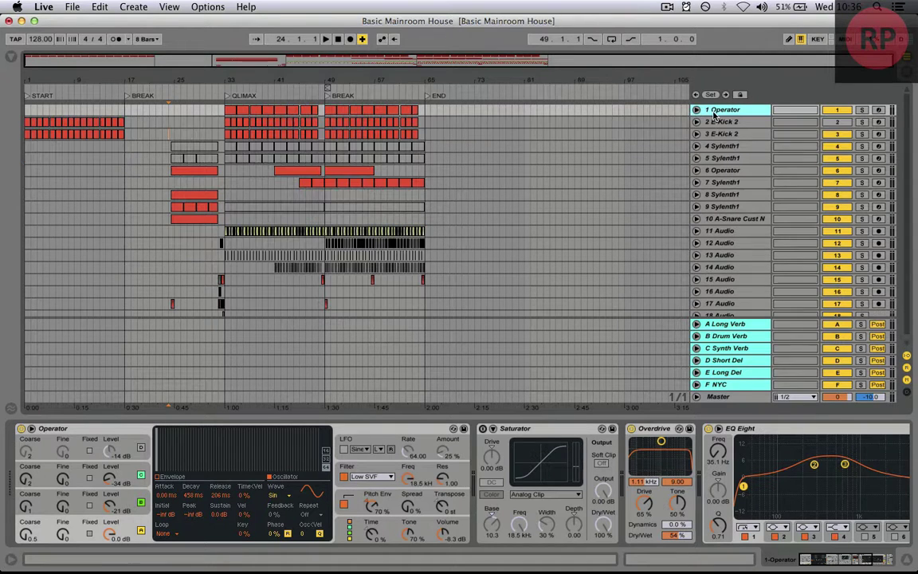
# Insert a new MIDI track below 1 Operator and load the default Operator instrument onto it
pyautogui.rightClick(714, 114)
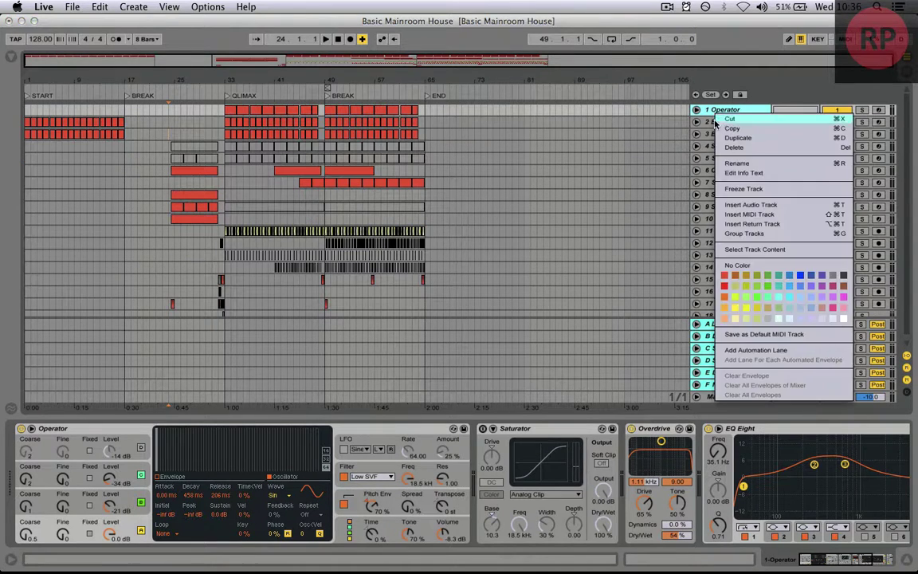
pyautogui.click(764, 216)
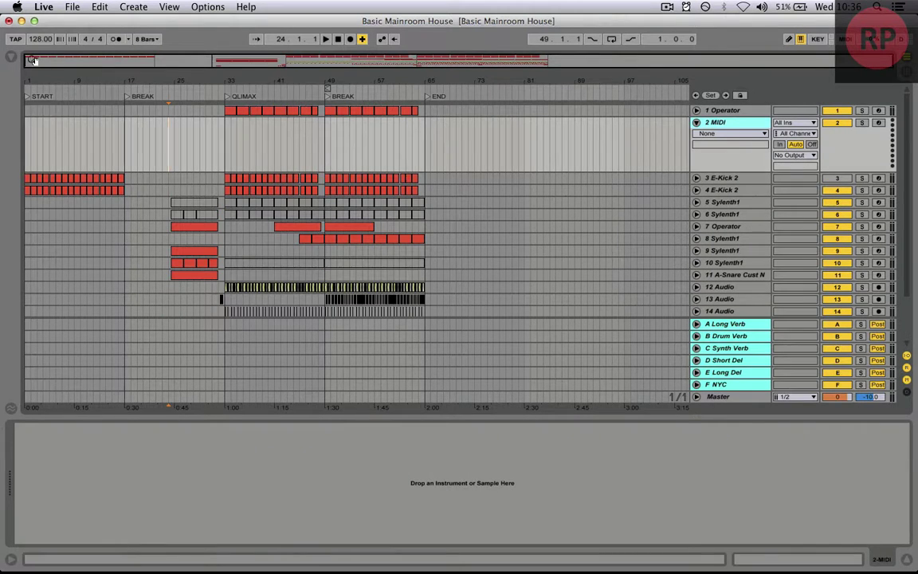
pyautogui.click(12, 59)
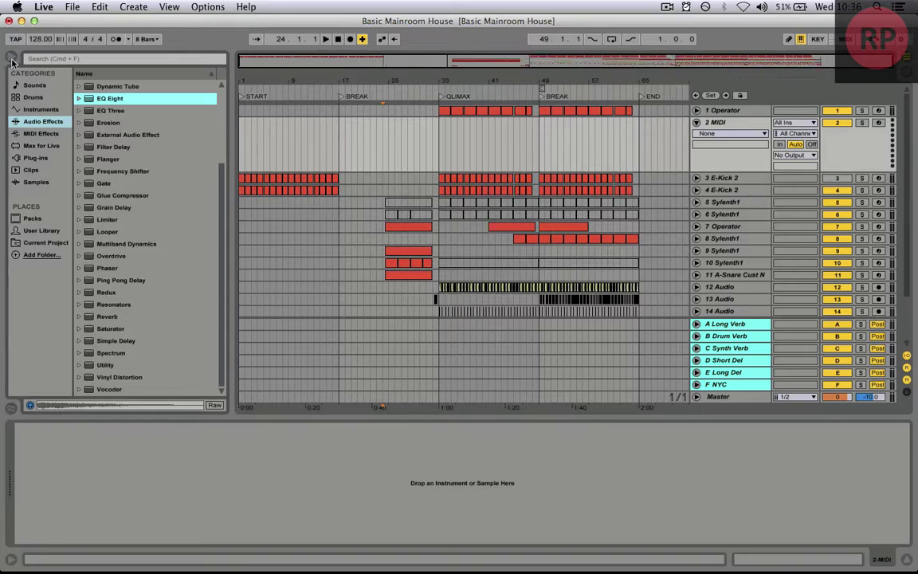
pyautogui.click(34, 110)
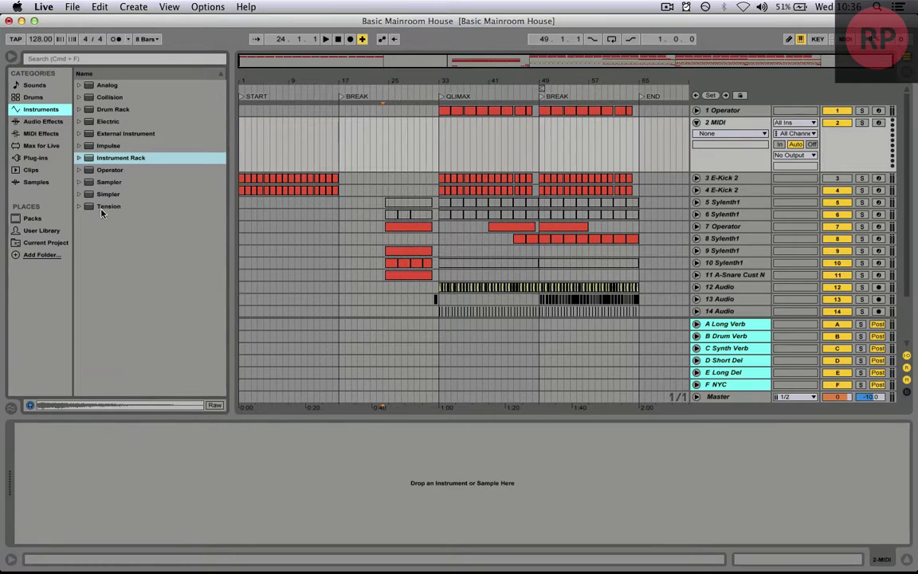
pyautogui.moveTo(110, 173); pyautogui.dragTo(408, 466)
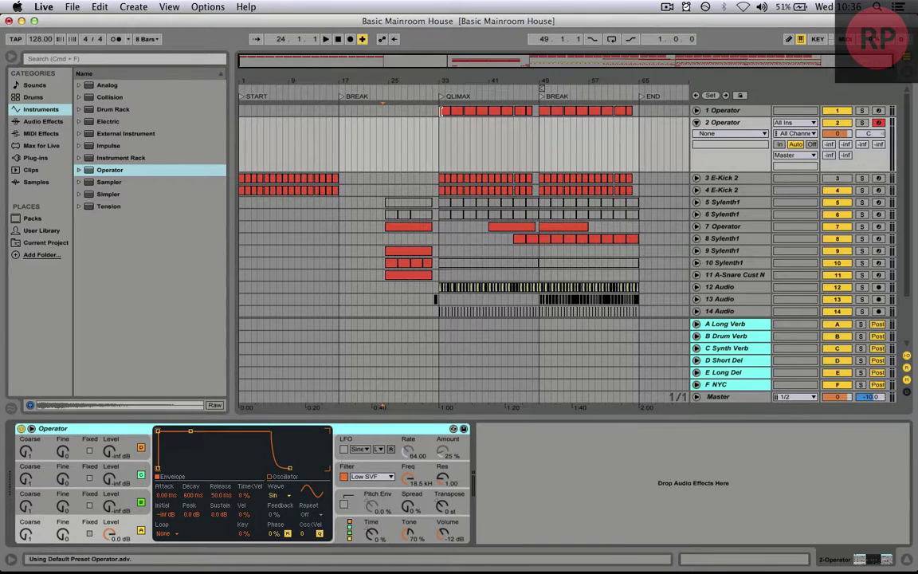
# Insert a 16-bar MIDI clip on the soloed 2 Operator track from bar 33 to bar 49 and open it for note editing
pyautogui.click(444, 111)
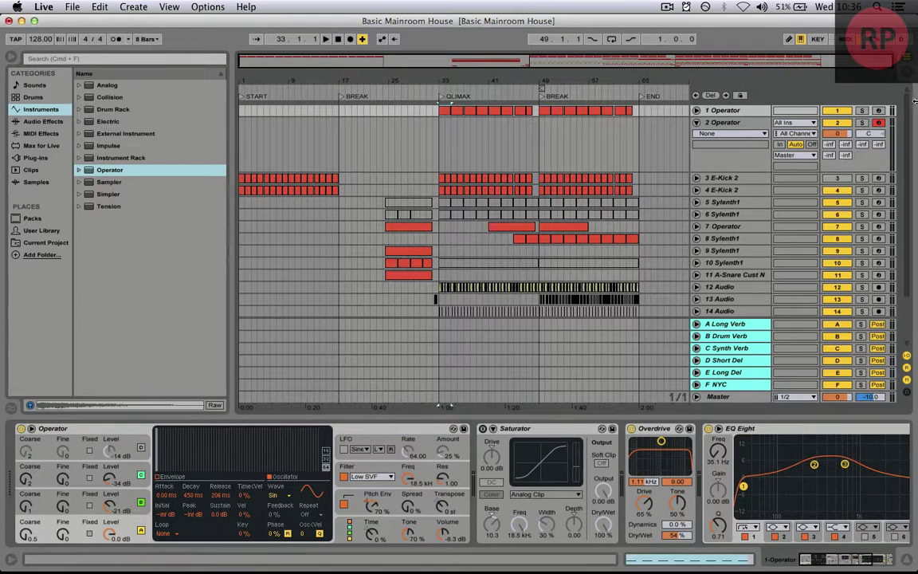
pyautogui.moveTo(441, 147); pyautogui.dragTo(541, 148)
pyautogui.rightClick(460, 126)
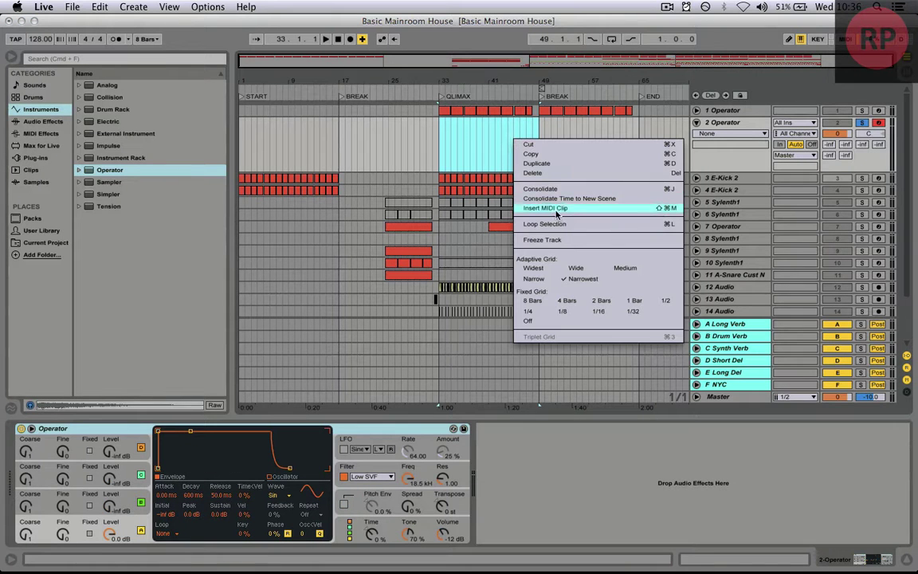
pyautogui.click(502, 194)
pyautogui.doubleClick(491, 125)
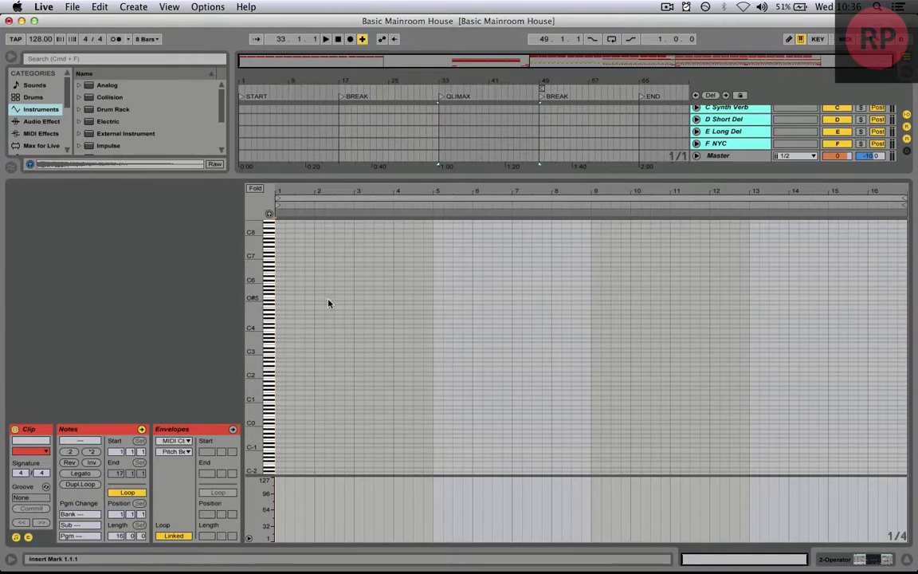
# Add a one-beat C2 note at the very start of the clip and briefly play the track
pyautogui.moveTo(252, 328); pyautogui.dragTo(279, 323)
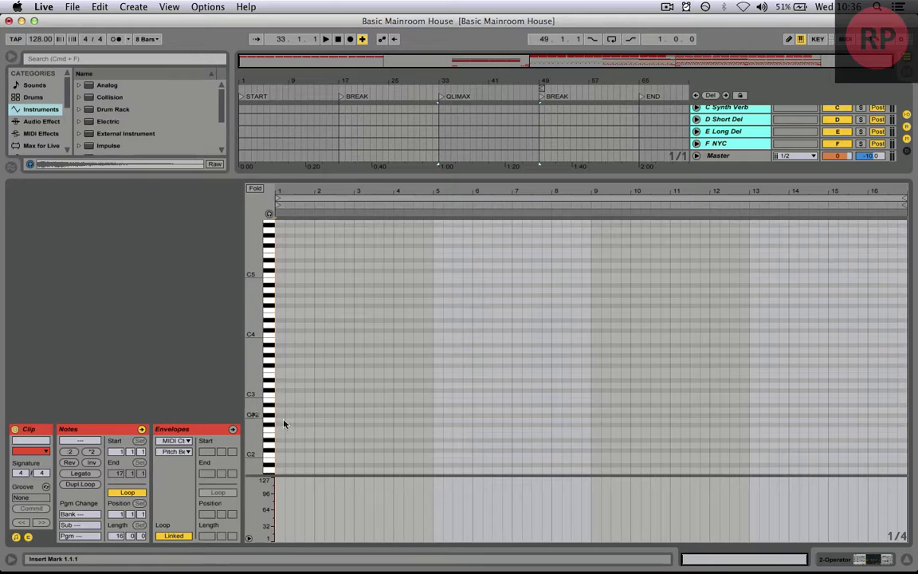
pyautogui.doubleClick(281, 457)
pyautogui.click(878, 560)
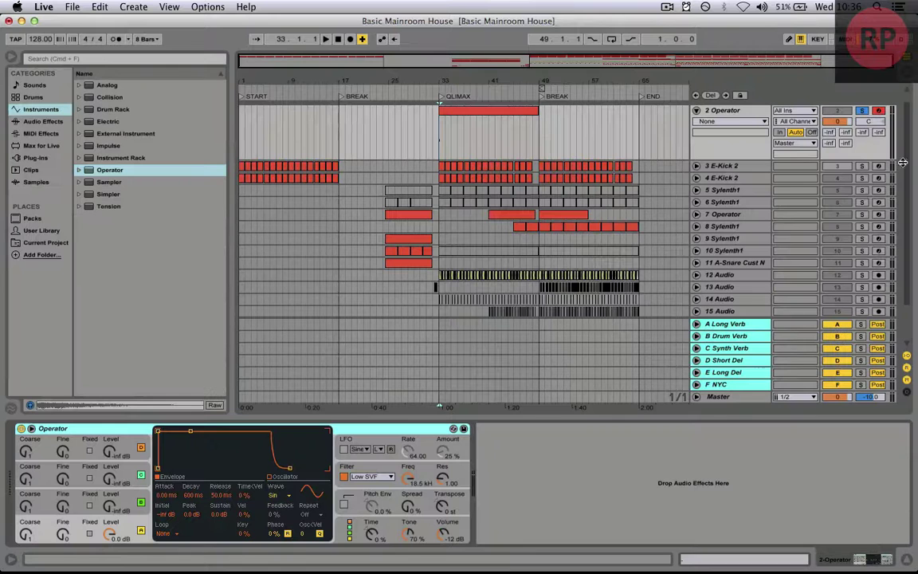
pyautogui.press('space')
pyautogui.press('space')
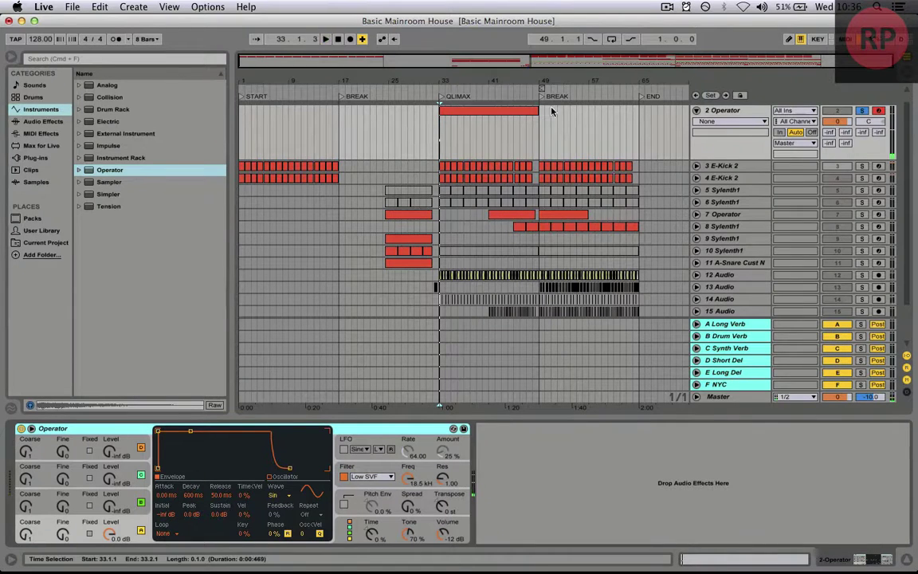
# Reopen the clip, shorten the C2 note and duplicate it three times so each beat of bar 1 has one
pyautogui.moveTo(440, 135); pyautogui.dragTo(518, 118)
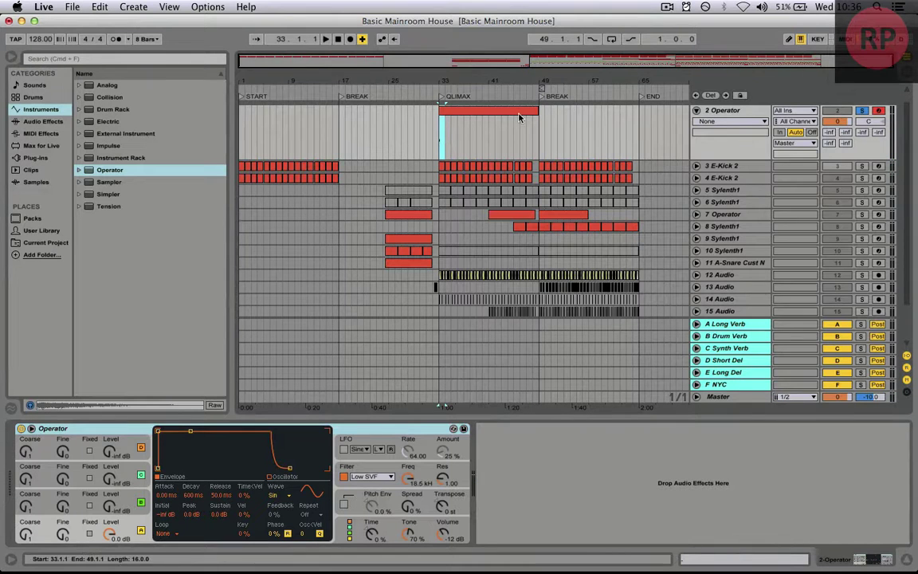
pyautogui.press('super+shift+m')
pyautogui.scroll(1, 326, 409)
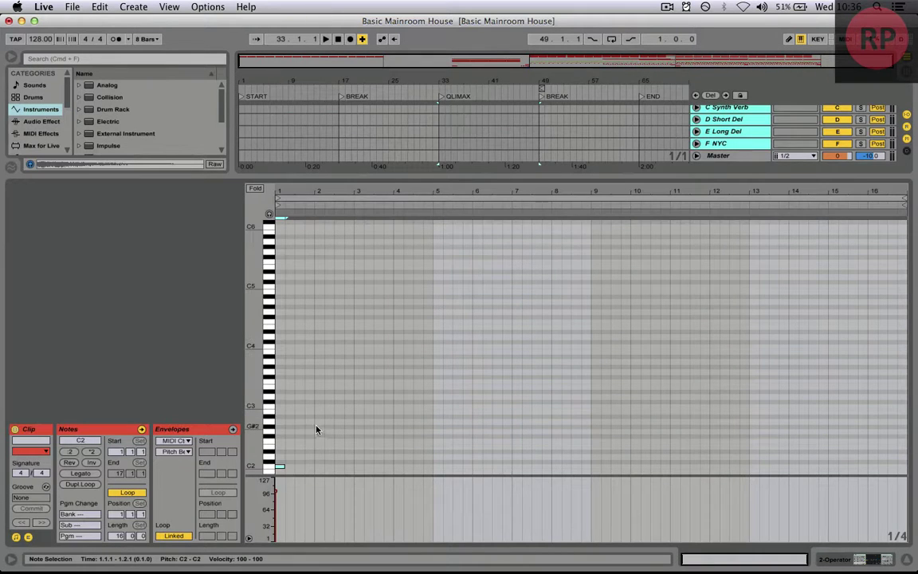
pyautogui.scroll(-2, 316, 431)
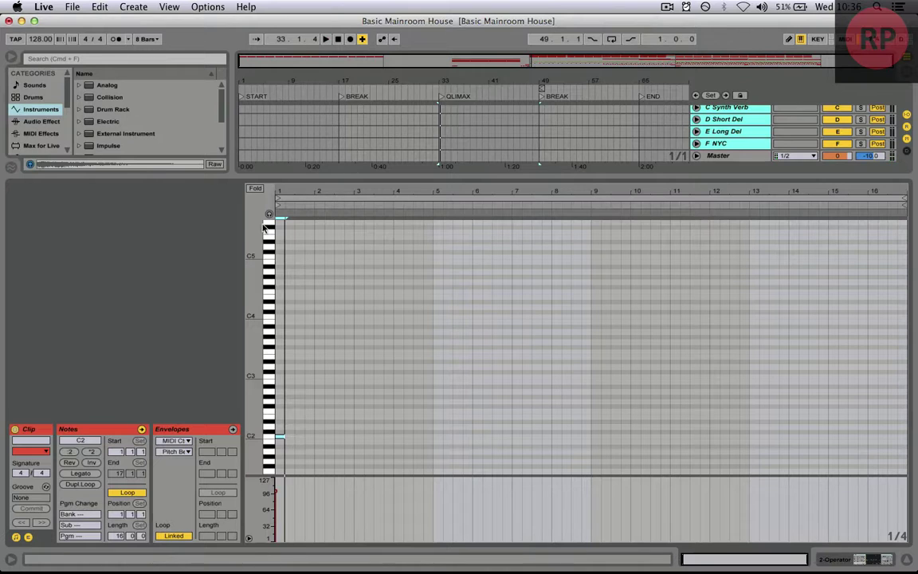
pyautogui.moveTo(277, 193); pyautogui.dragTo(278, 285)
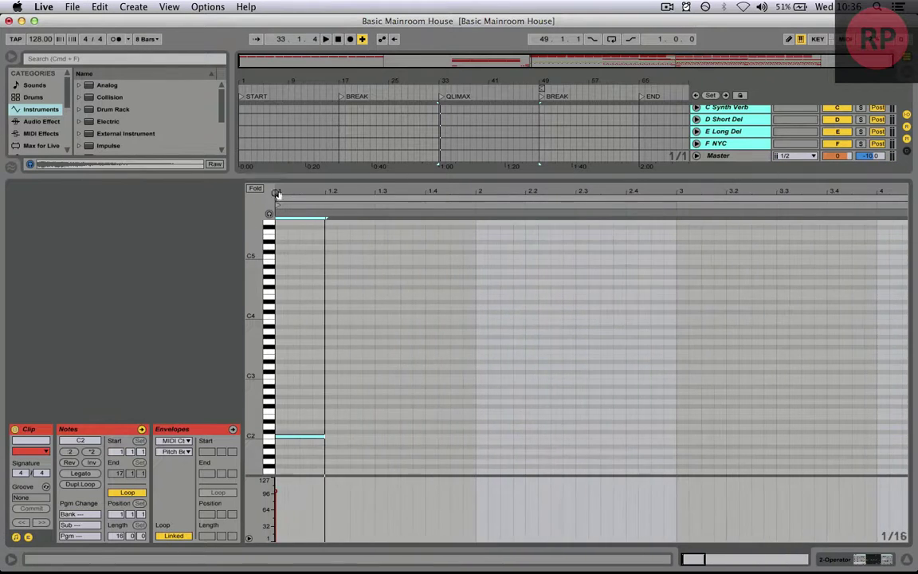
pyautogui.moveTo(324, 438); pyautogui.dragTo(278, 415)
pyautogui.press('super+d')
pyautogui.press('super+d')
pyautogui.press('super+d')
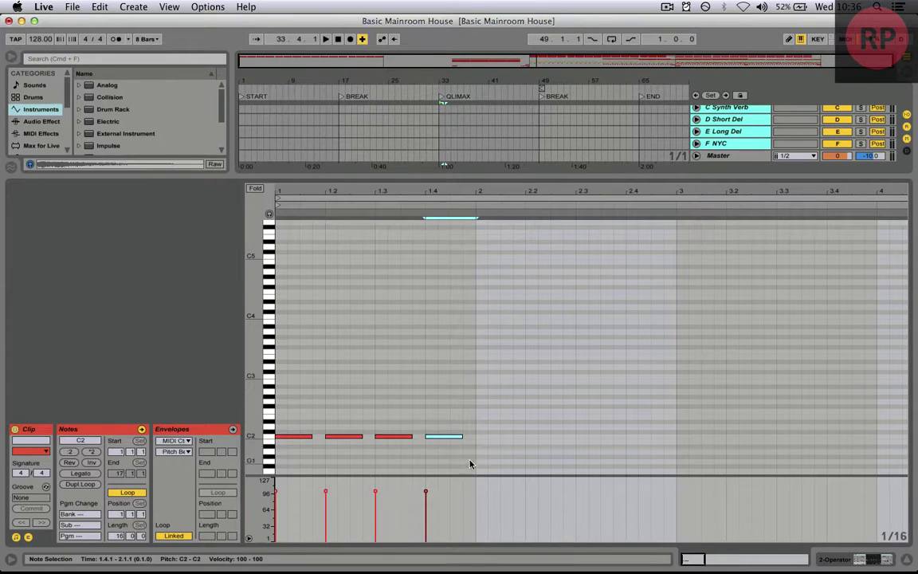
# Select the four C2 notes, loop the clip over its first bar and play it back
pyautogui.moveTo(470, 464); pyautogui.dragTo(231, 341)
pyautogui.press('super+l')
pyautogui.press('space')
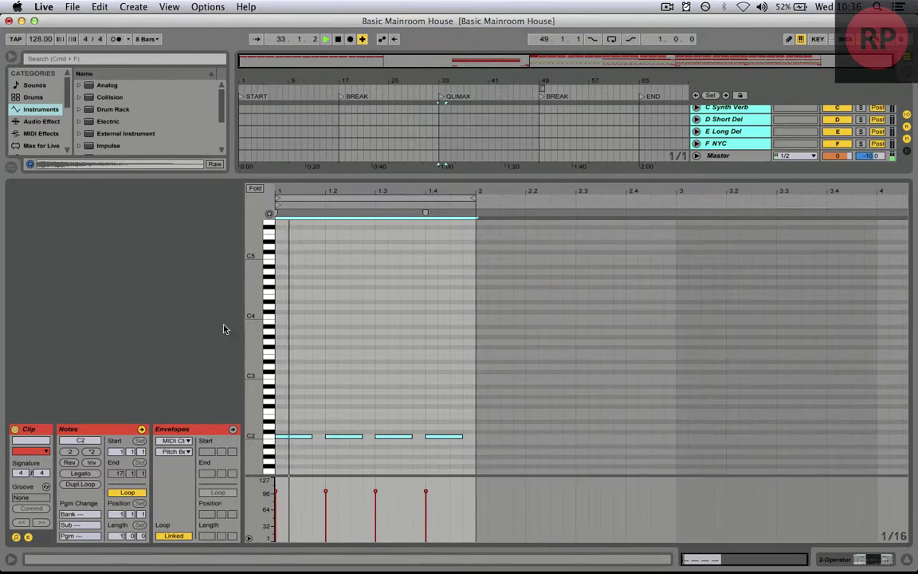
pyautogui.press('space')
# Set Operator's oscillator A Coarse tuning to 0.5 and audition the sound
pyautogui.click(869, 560)
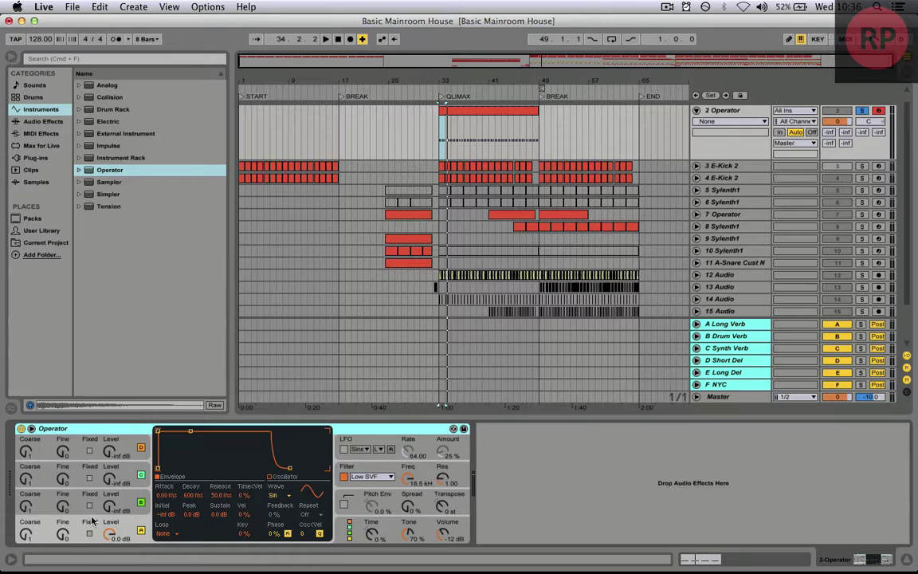
pyautogui.click(33, 532)
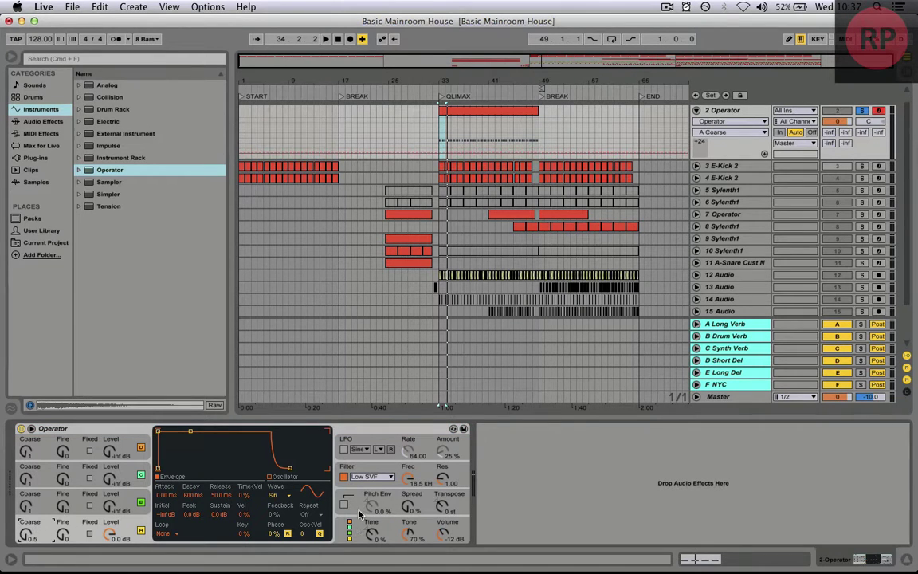
pyautogui.press('space')
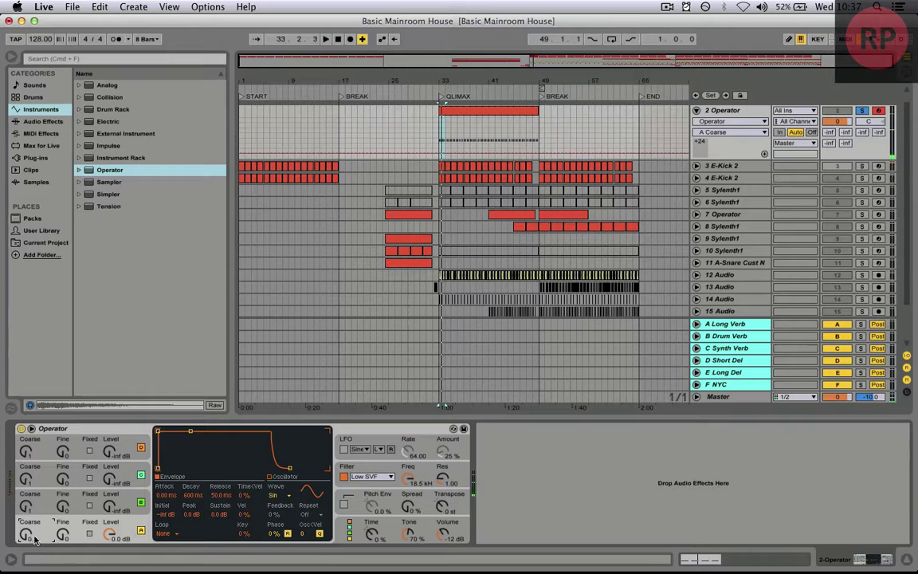
# Enable Operator's pitch envelope at 68 % with a 3.88 ms attack and +48 st initial and peak levels, and audition it
pyautogui.click(358, 506)
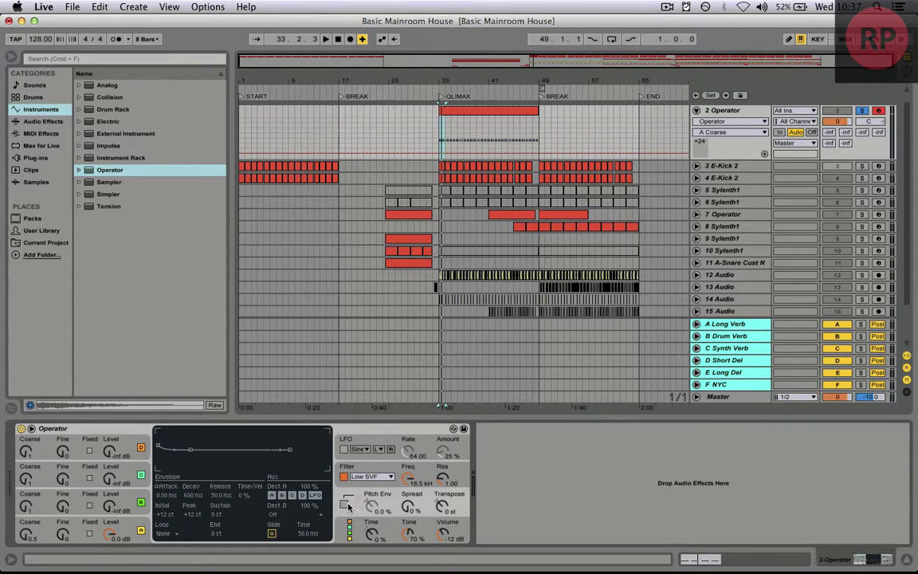
pyautogui.click(346, 505)
pyautogui.moveTo(371, 510); pyautogui.dragTo(368, 496)
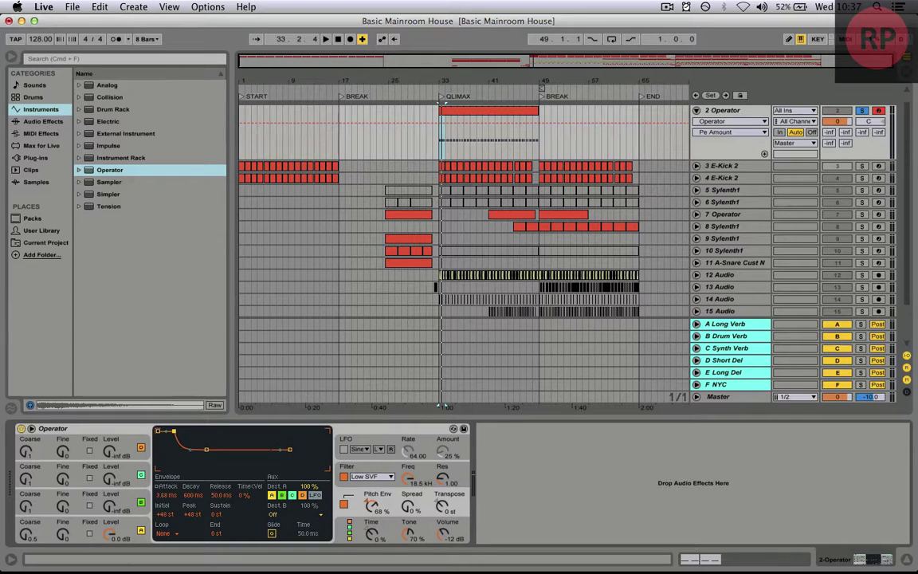
pyautogui.press('space')
pyautogui.rightClick(174, 433)
pyautogui.click(172, 432)
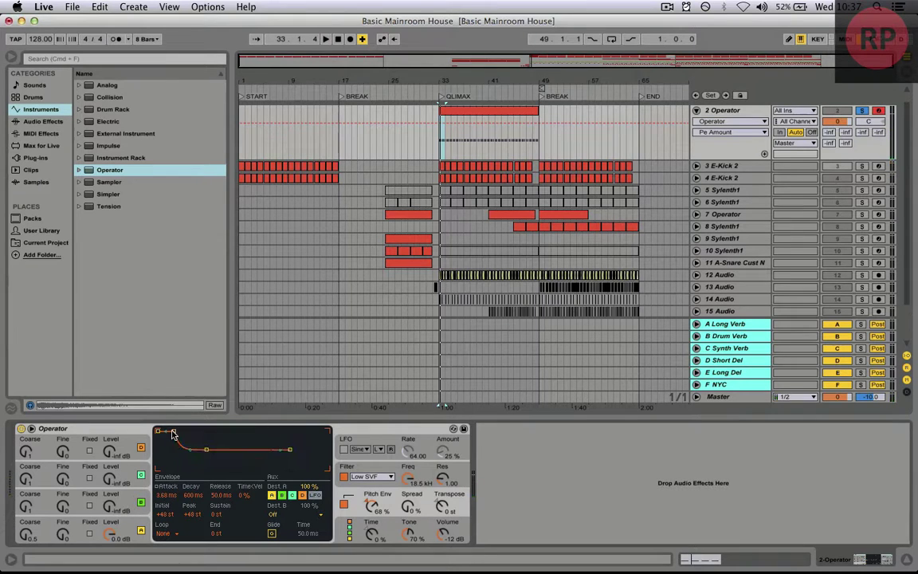
pyautogui.press('space')
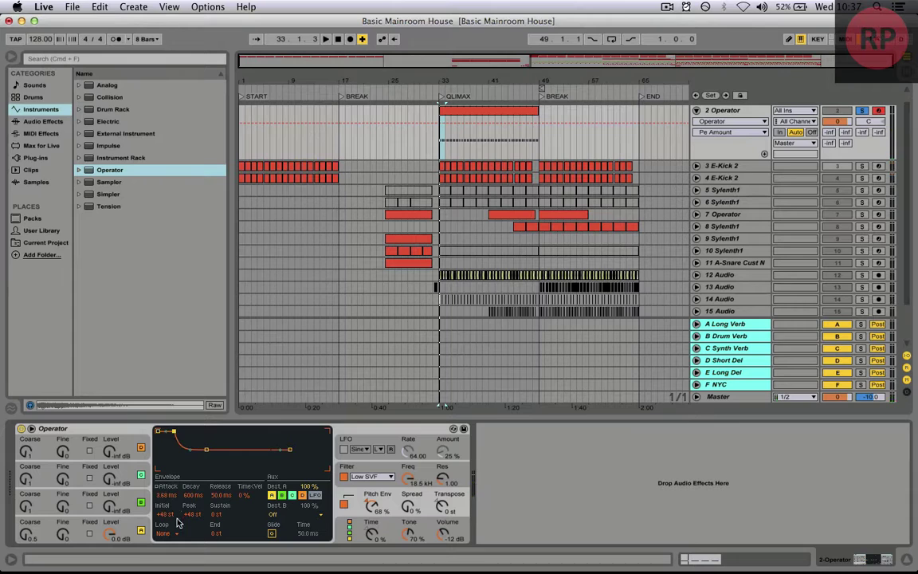
pyautogui.press('space')
pyautogui.press('space')
# Set the pitch envelope's attack to about 1 ms and its decay to 67.5 ms while auditioning the sound
pyautogui.moveTo(168, 495); pyautogui.dragTo(168, 511)
pyautogui.press('space')
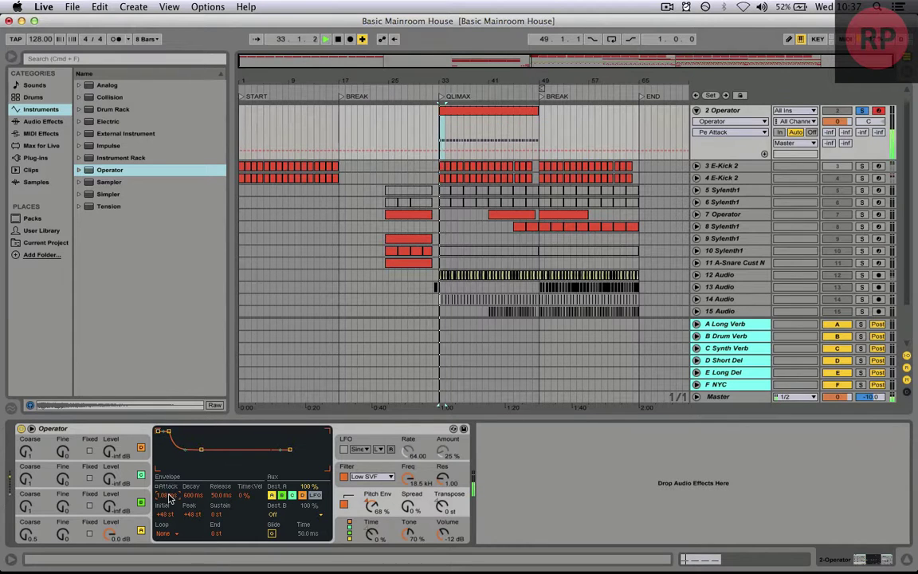
pyautogui.press('space')
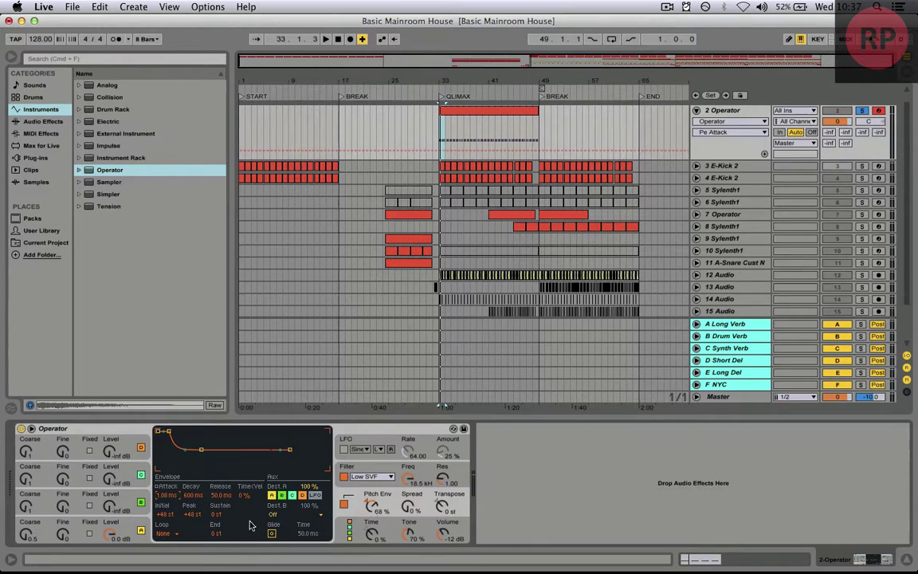
pyautogui.moveTo(198, 498); pyautogui.dragTo(200, 499)
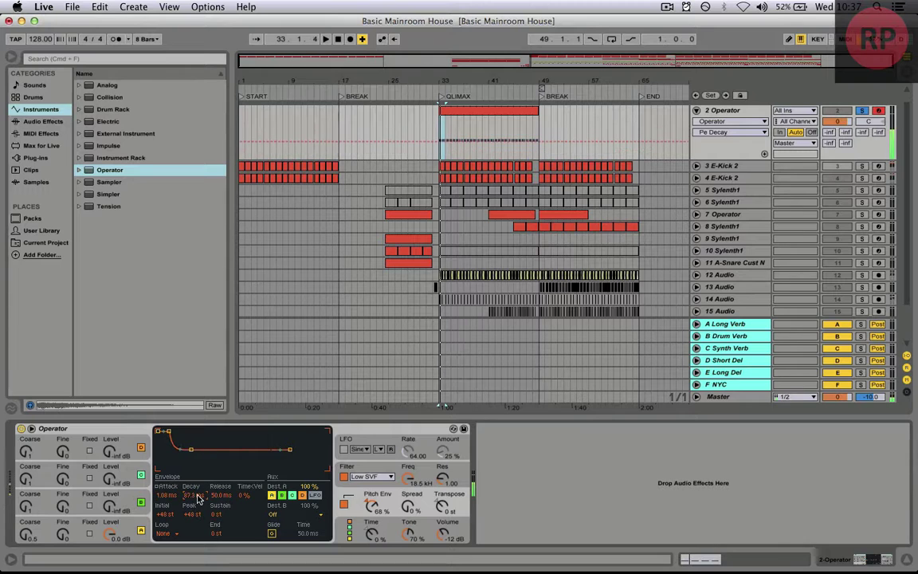
pyautogui.press('space')
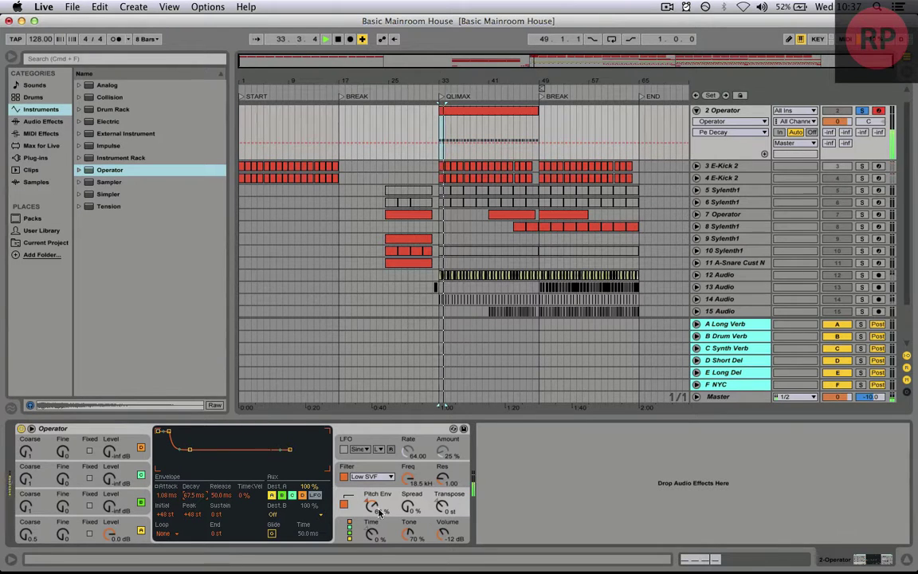
# Check oscillator A's envelope, return to the pitch envelope and set its release to 5.41 s, auditioning the result
pyautogui.click(118, 529)
pyautogui.press('space')
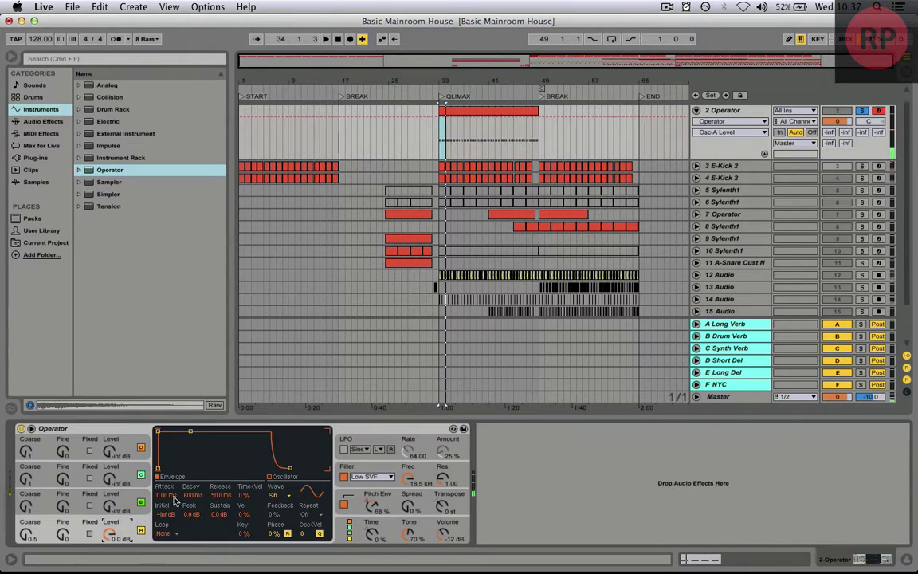
pyautogui.click(113, 514)
pyautogui.click(388, 496)
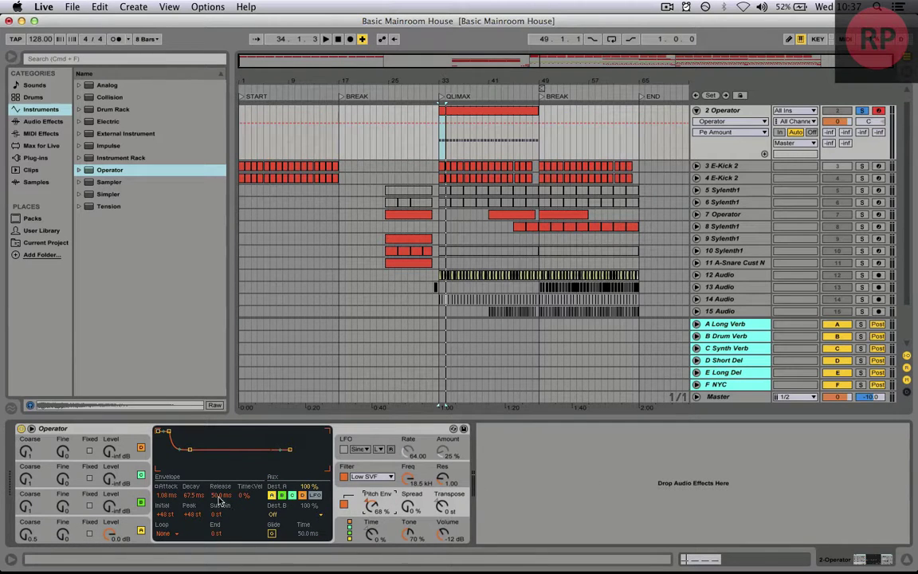
pyautogui.moveTo(219, 498); pyautogui.dragTo(219, 454)
pyautogui.press('space')
pyautogui.moveTo(220, 498)
pyautogui.mouseDown()
pyautogui.moveTo(220, 470)
pyautogui.moveTo(220, 482)
pyautogui.mouseUp()
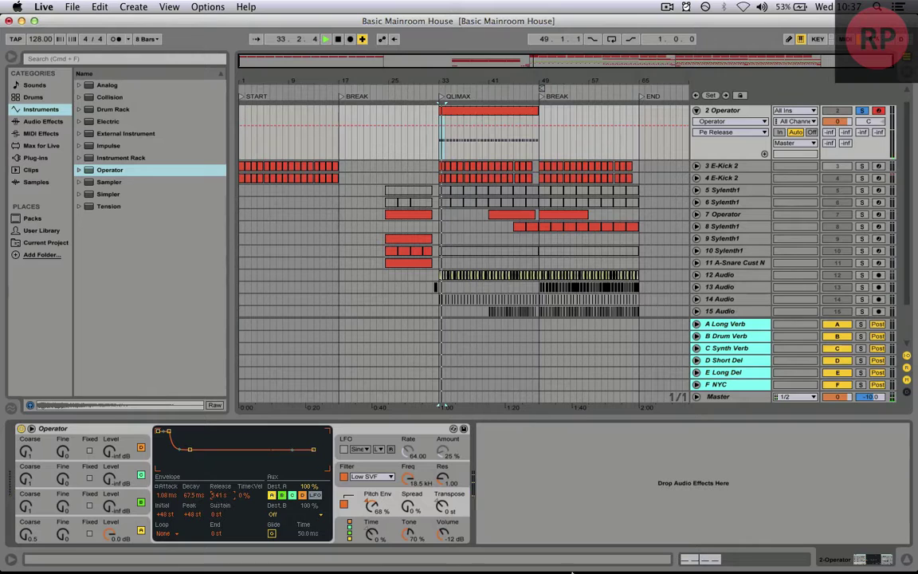
pyautogui.press('space')
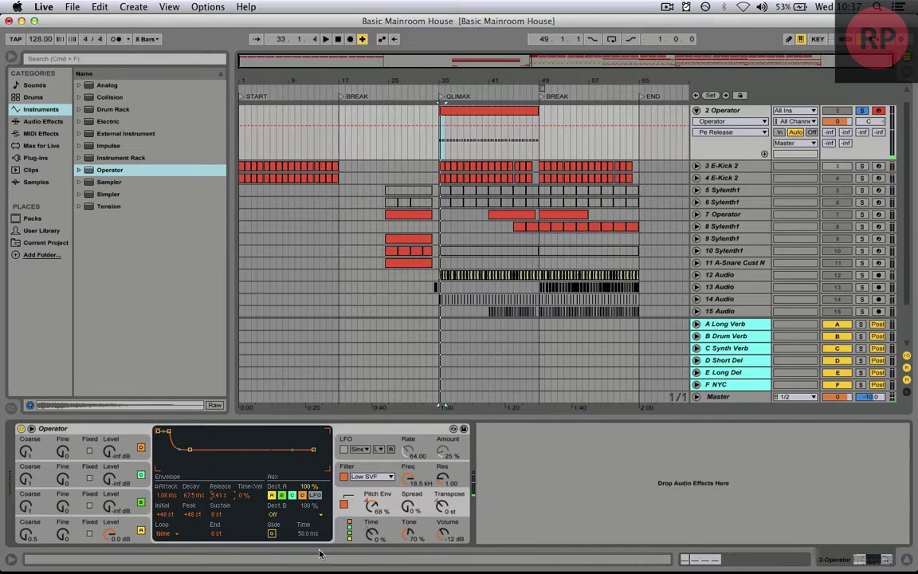
# Set oscillator A's envelope release to 123 ms in Operator and audition the kick
pyautogui.click(134, 523)
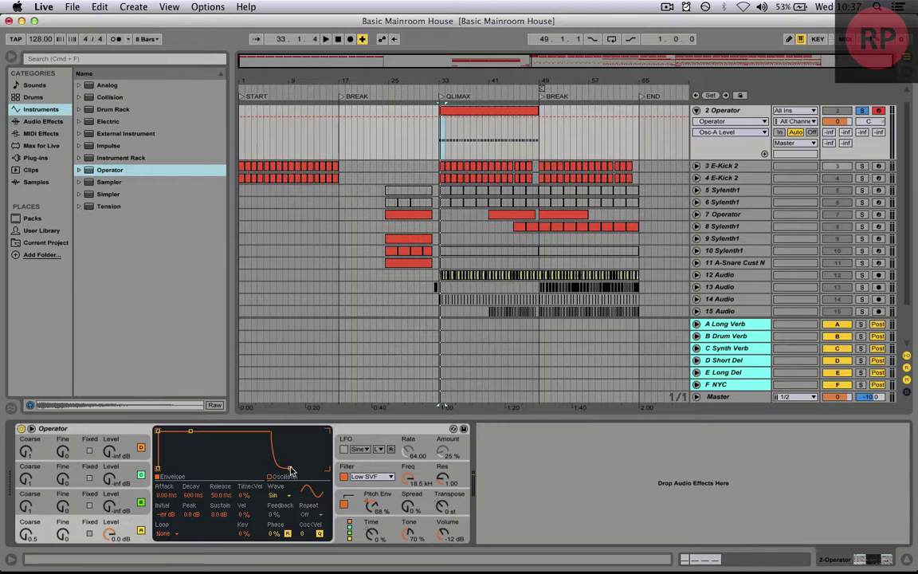
pyautogui.click(222, 496)
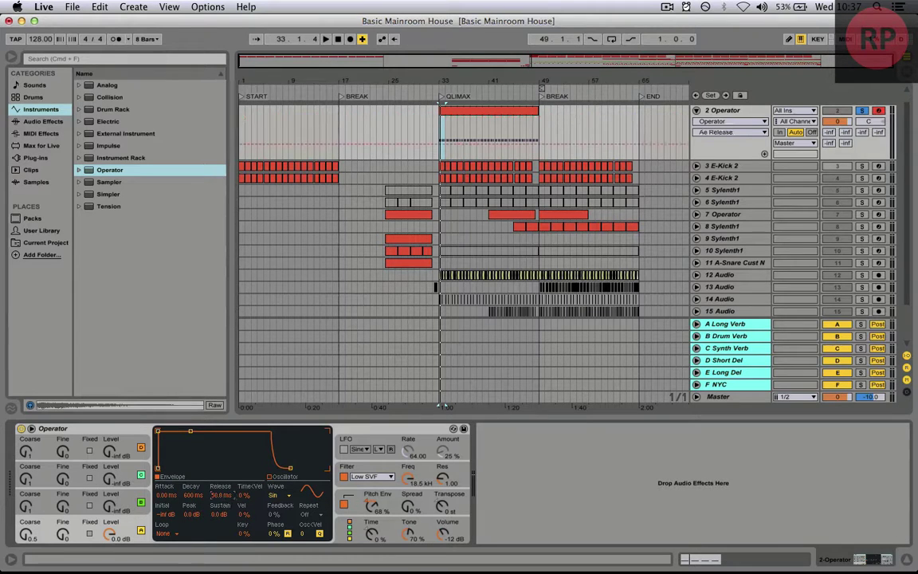
pyautogui.press('space')
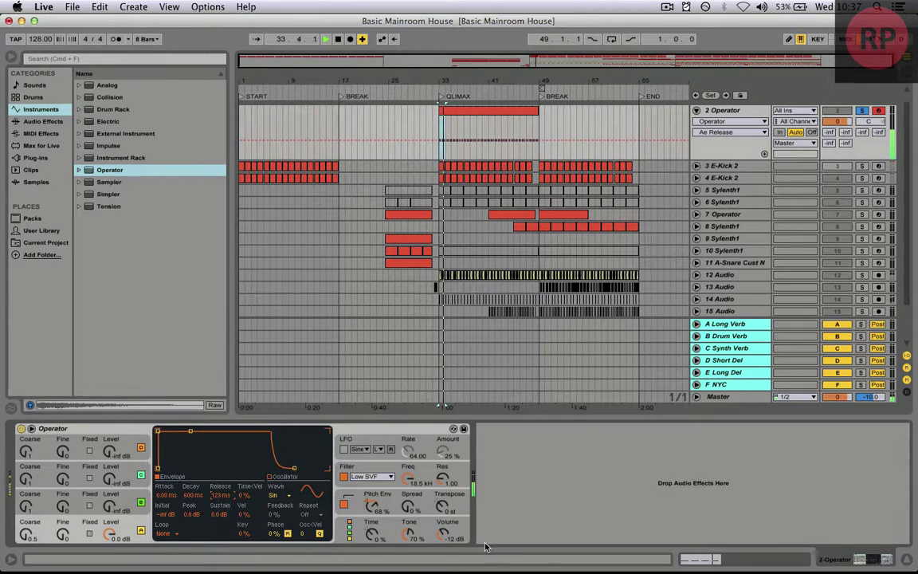
# Raise Operator's volume to -3.5 dB, return to oscillator A's envelope and audition the kick
pyautogui.moveTo(459, 539); pyautogui.dragTo(459, 522)
pyautogui.press('space')
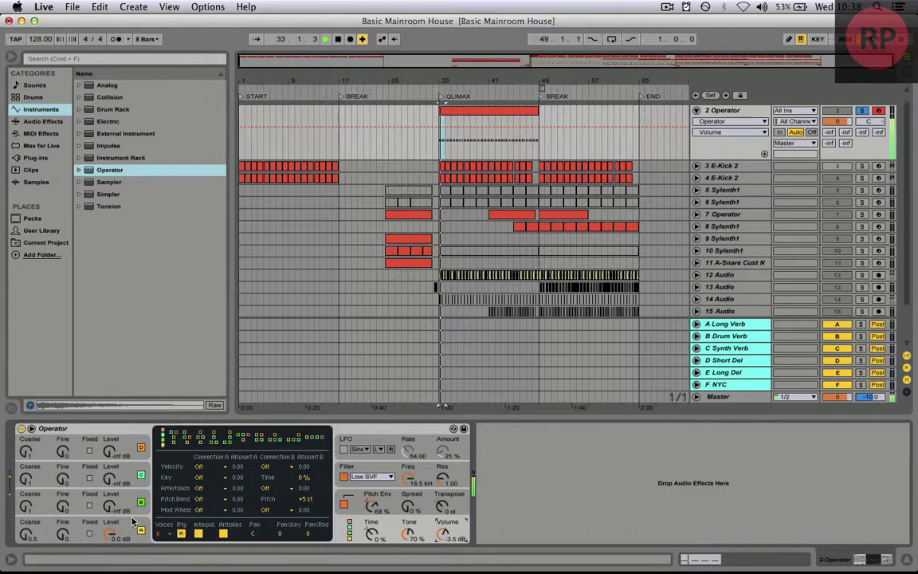
pyautogui.click(123, 508)
pyautogui.click(132, 527)
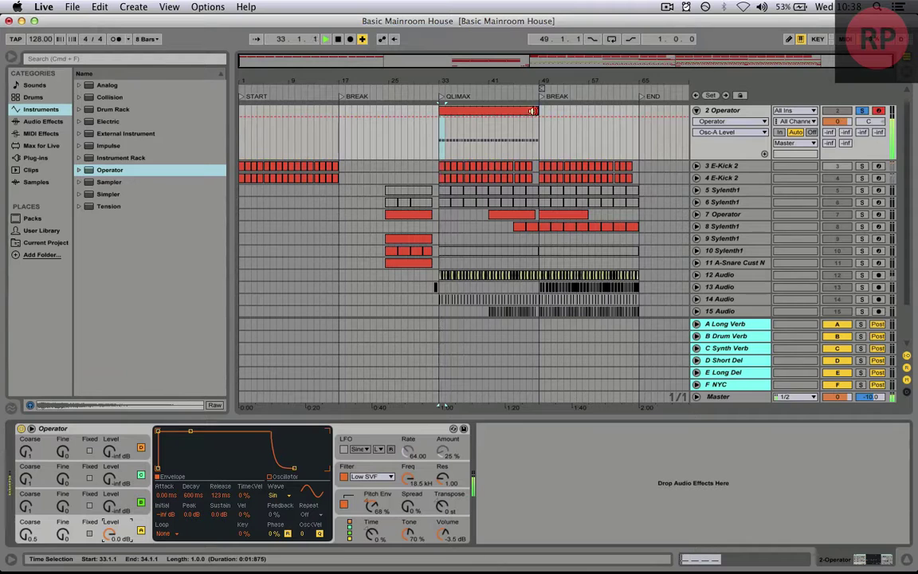
pyautogui.press('space')
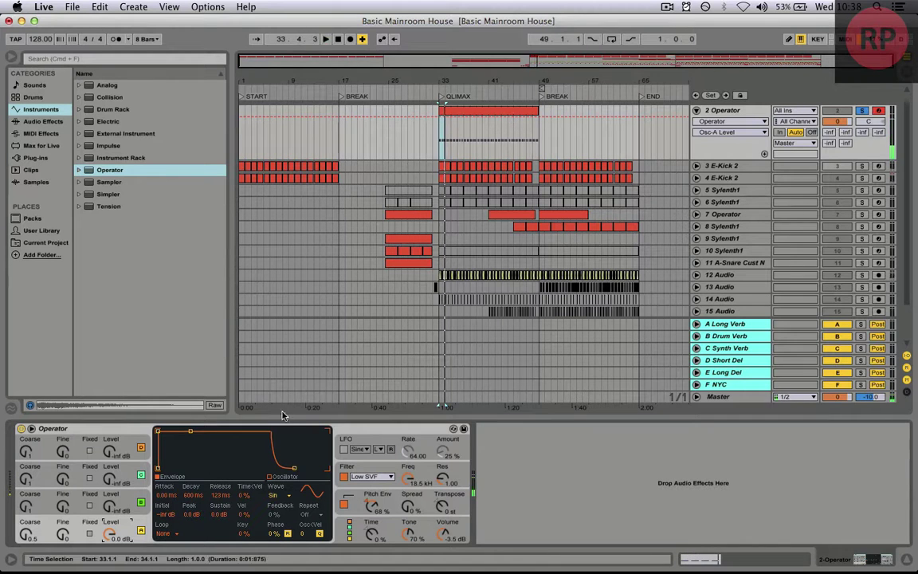
pyautogui.press('space')
# Open the kick clip, transpose all four of its notes down to F1 and play them back
pyautogui.doubleClick(505, 113)
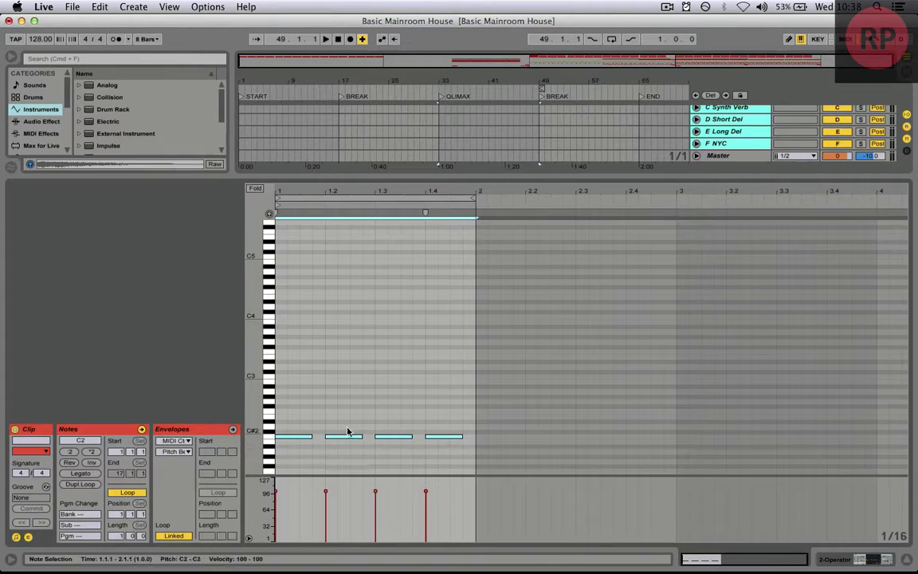
pyautogui.scroll(-2, 344, 430)
pyautogui.moveTo(472, 428); pyautogui.dragTo(311, 401)
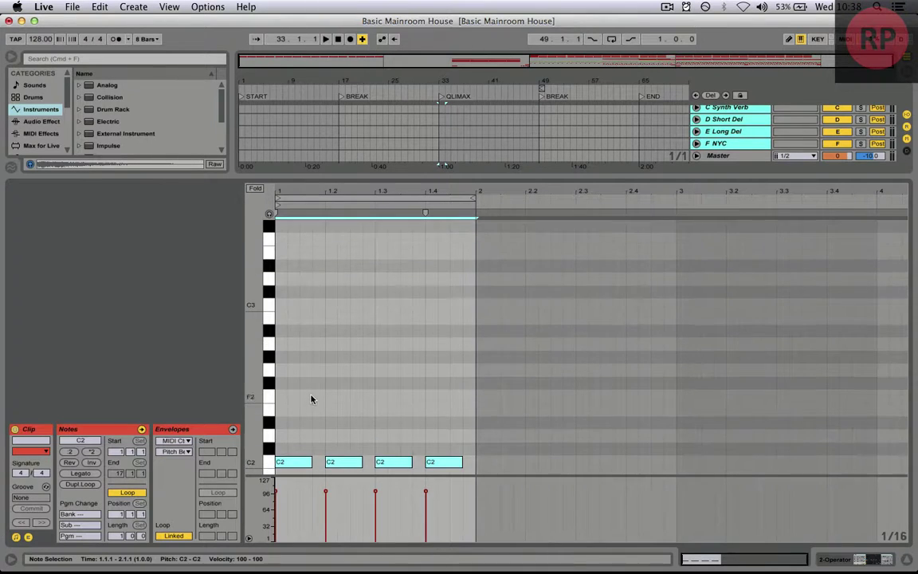
pyautogui.scroll(-5, 307, 383)
pyautogui.moveTo(296, 310); pyautogui.dragTo(295, 399)
pyautogui.press('space')
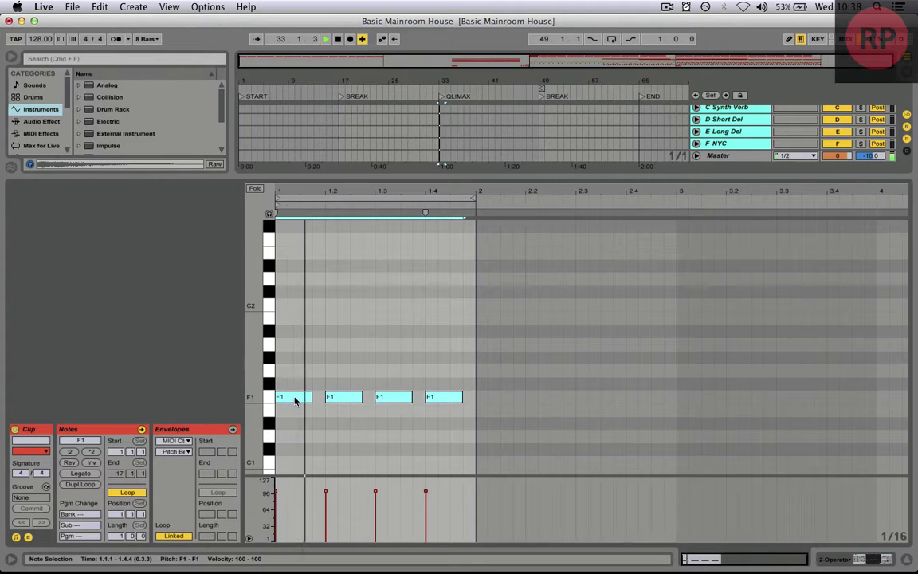
pyautogui.click(863, 562)
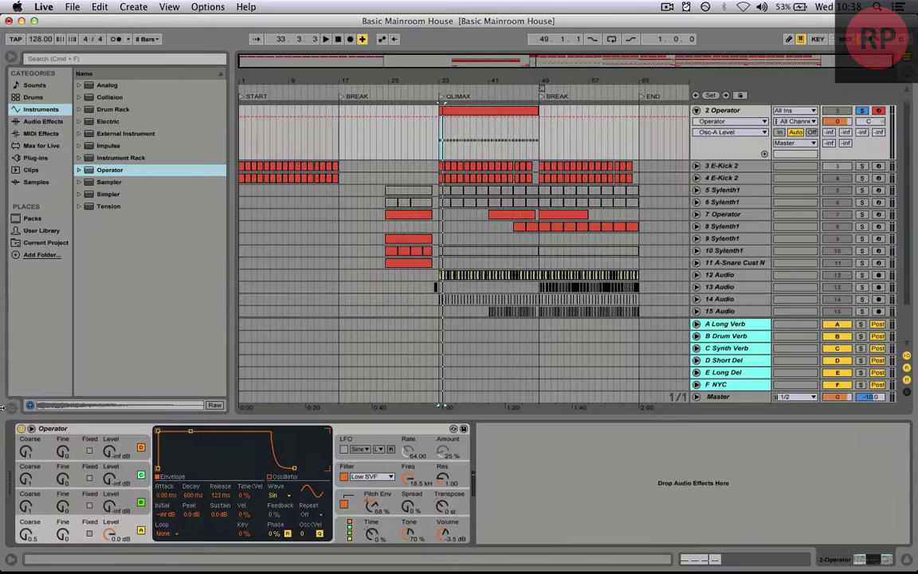
pyautogui.click(120, 507)
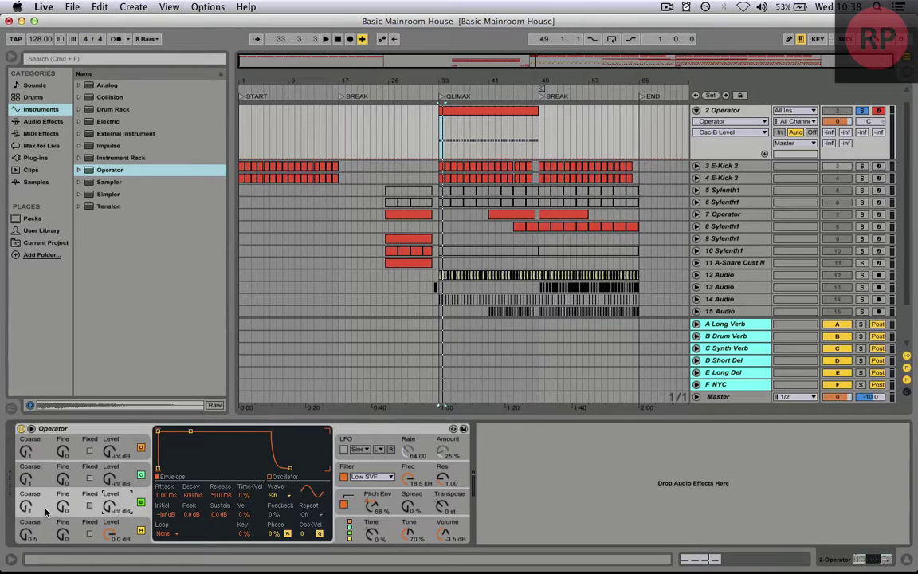
pyautogui.press('space')
pyautogui.moveTo(109, 511); pyautogui.dragTo(109, 488)
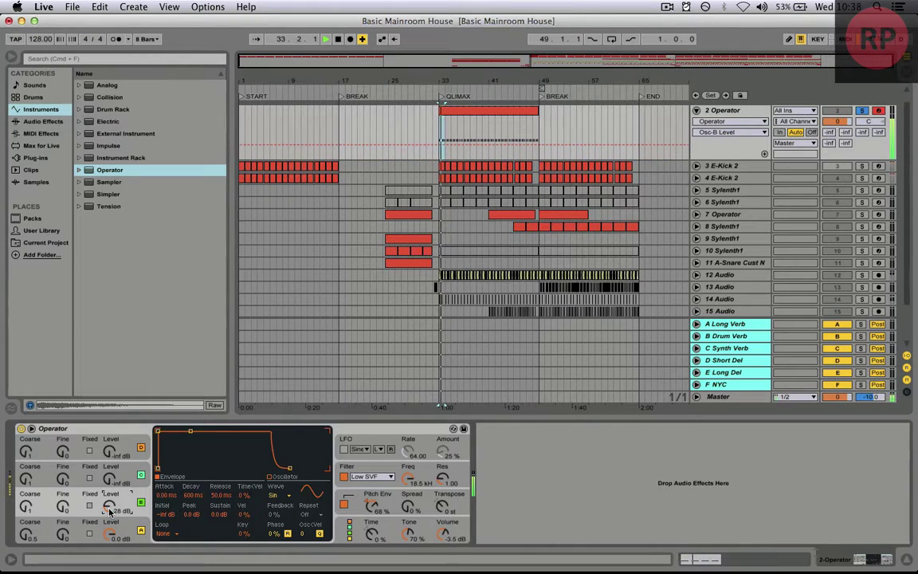
pyautogui.press('space')
pyautogui.press('space')
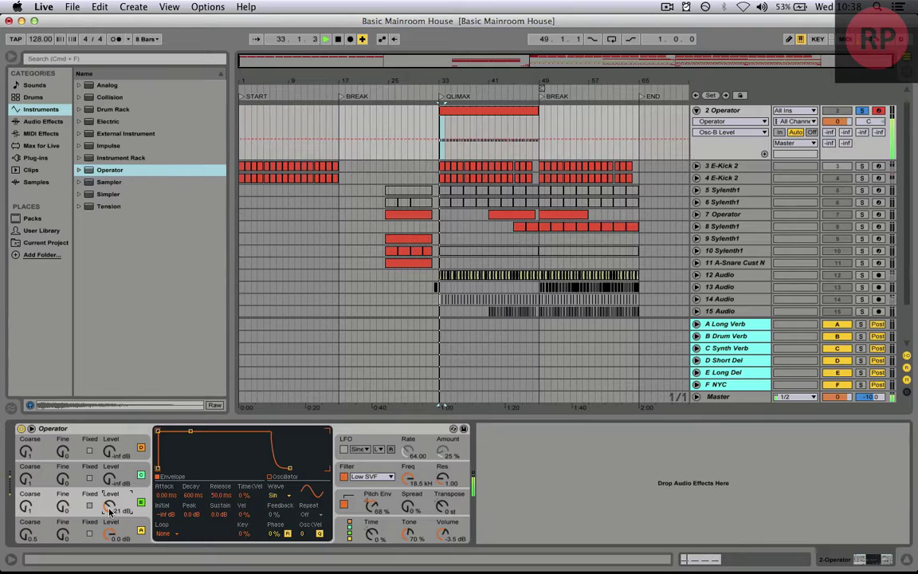
pyautogui.press('space')
pyautogui.moveTo(109, 512); pyautogui.dragTo(109, 535)
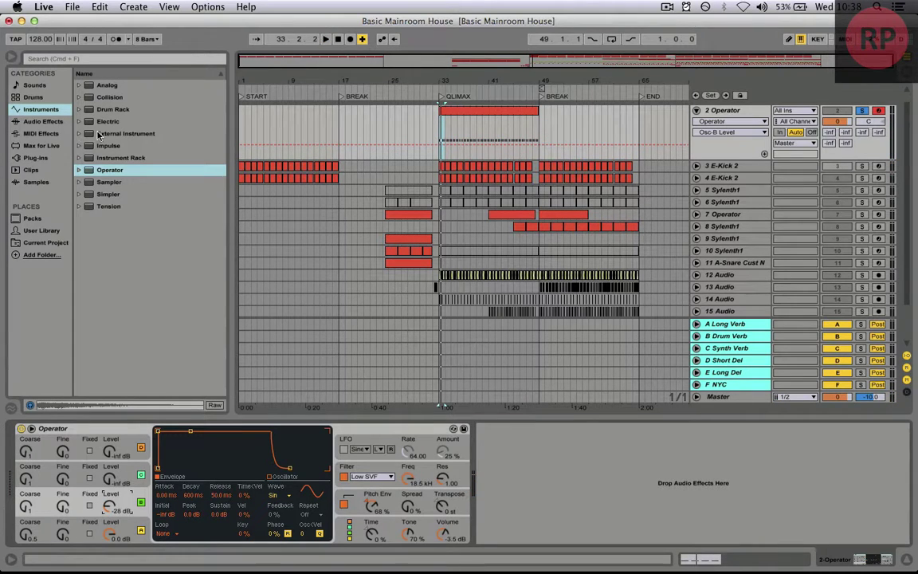
# Add the Spectrum audio effect after Operator and lower oscillator B's level to -64 dB
pyautogui.click(37, 122)
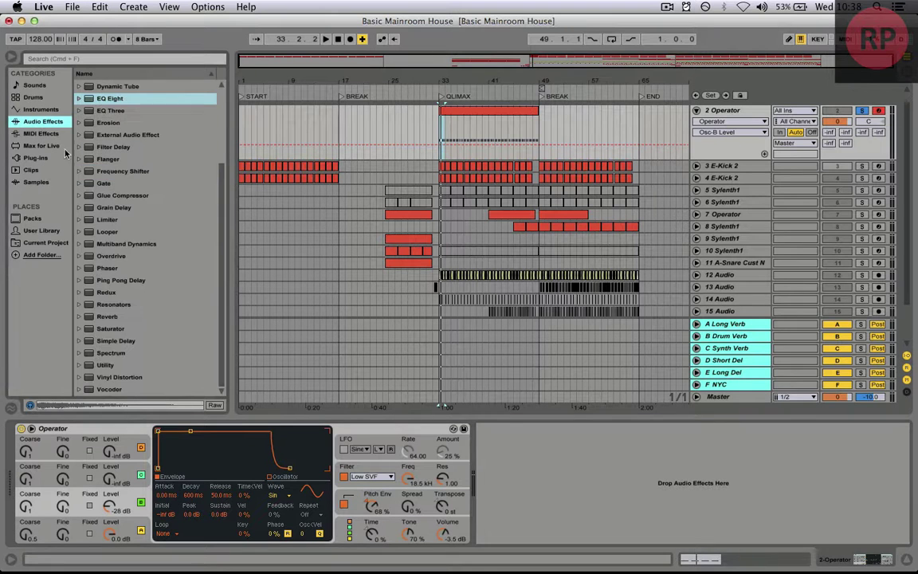
pyautogui.click(126, 356)
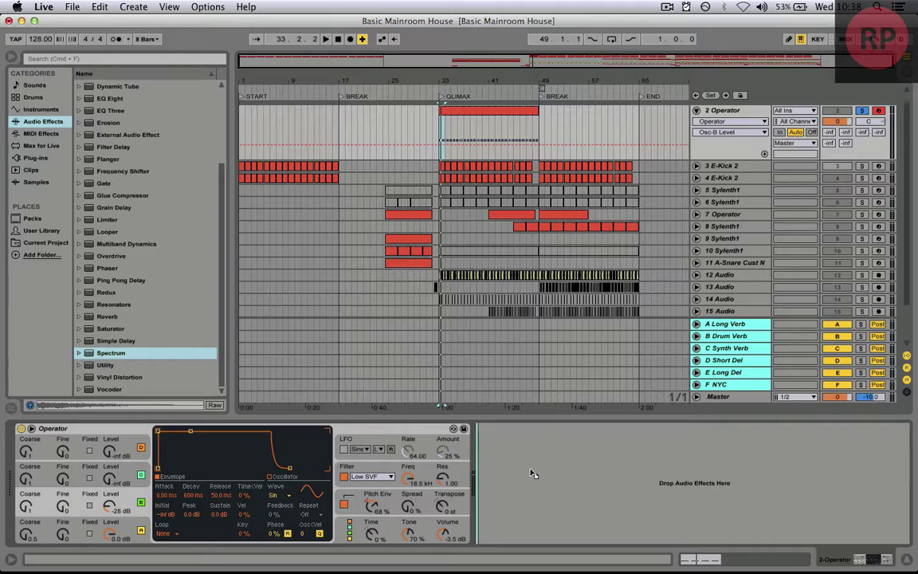
pyautogui.moveTo(533, 475); pyautogui.dragTo(535, 475)
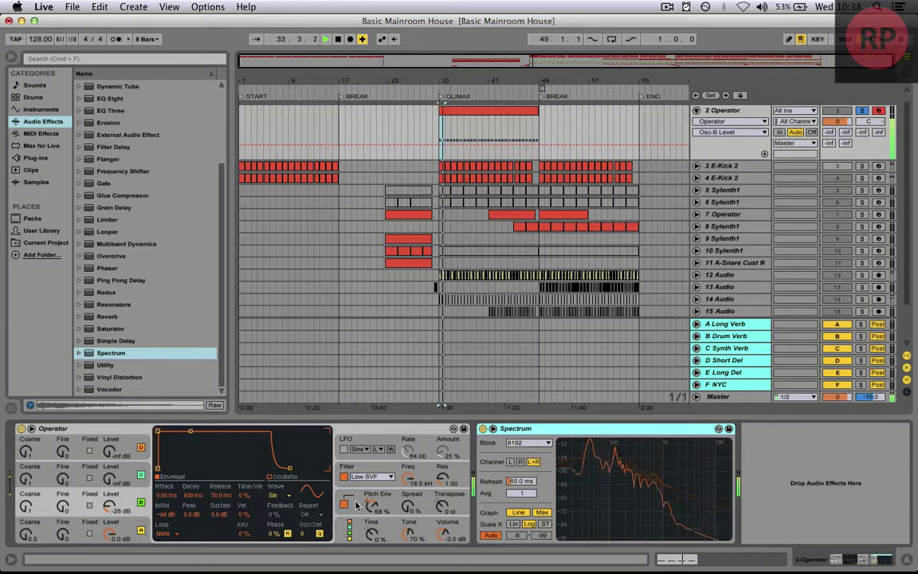
pyautogui.moveTo(110, 505); pyautogui.dragTo(110, 539)
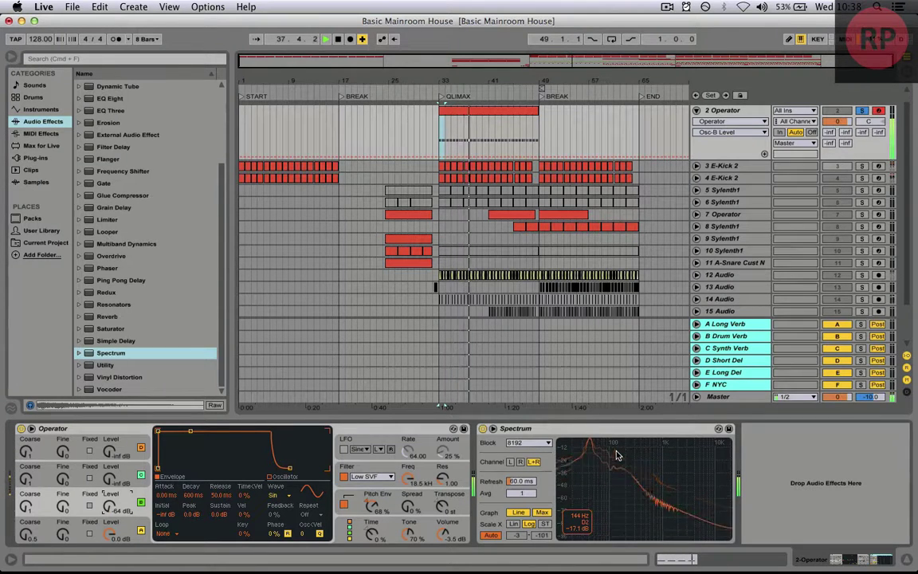
# Switch Spectrum's range from automatic to manual and set its limits to 27 and -92 dB
pyautogui.click(492, 534)
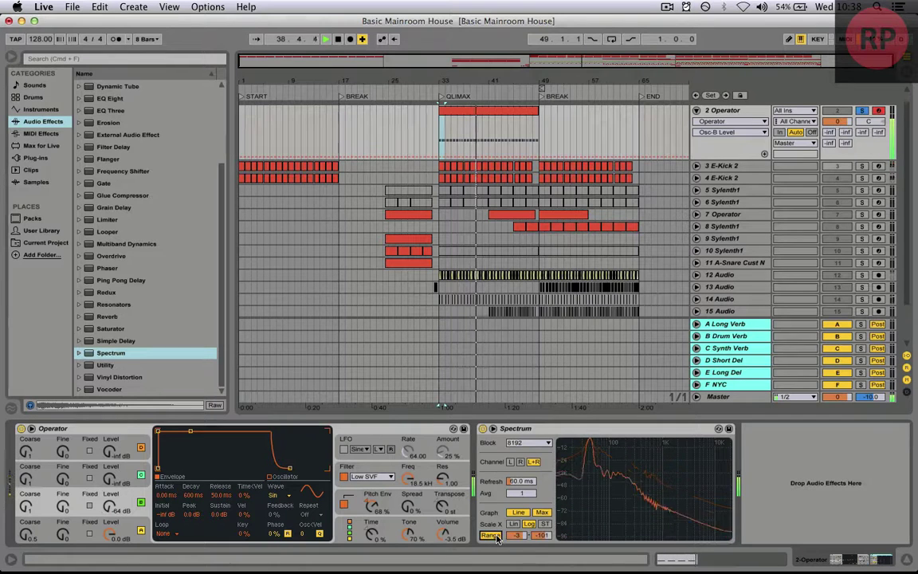
pyautogui.click(492, 534)
pyautogui.click(491, 534)
pyautogui.moveTo(516, 535); pyautogui.dragTo(541, 528)
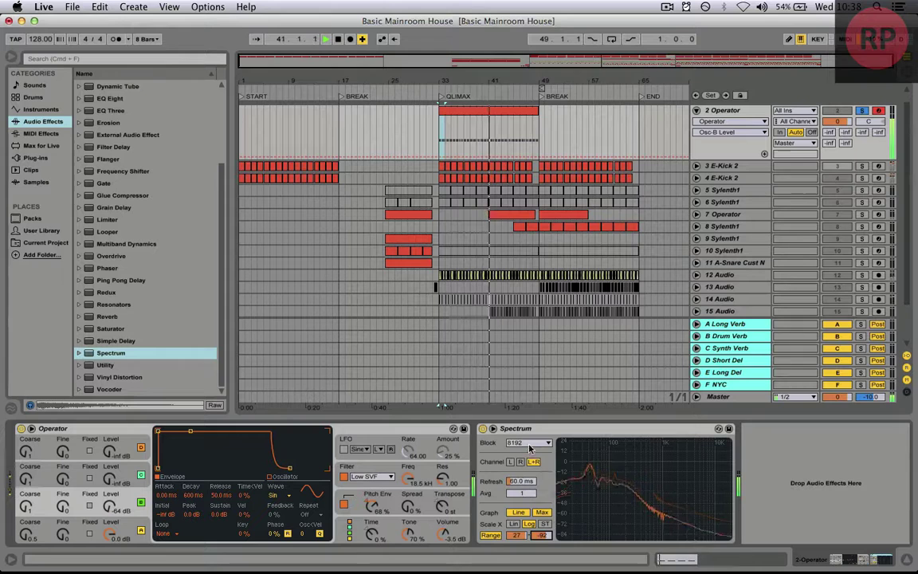
# Set Spectrum's block size to 16384 and compare the linear and logarithmic frequency scales, keeping Log
pyautogui.click(526, 442)
pyautogui.click(534, 482)
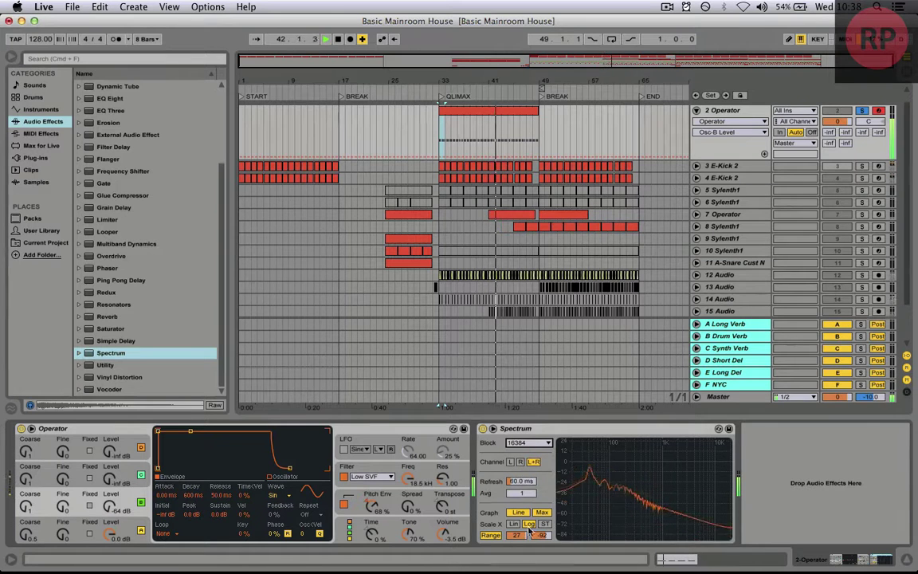
pyautogui.click(513, 524)
pyautogui.click(529, 523)
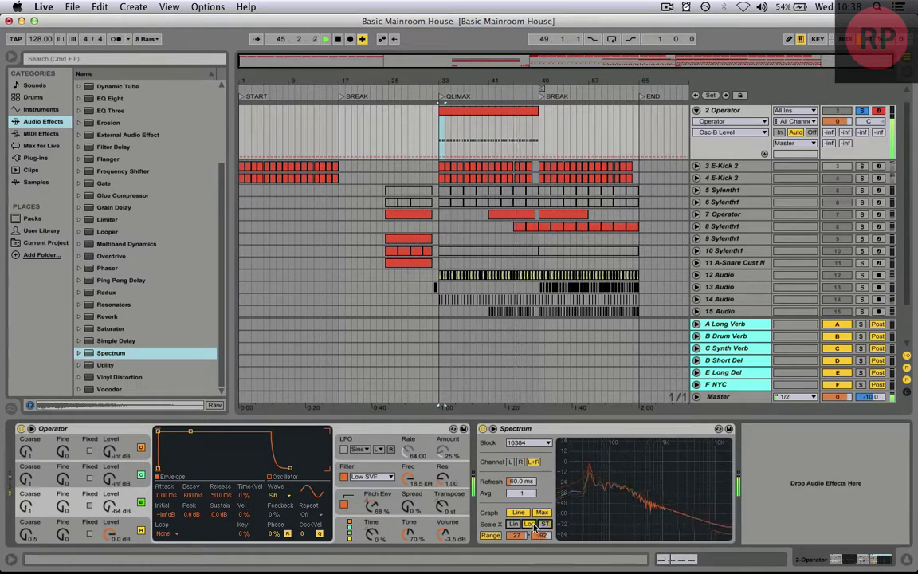
# Refit Spectrum's range to -3 and -122 dB and switch its graph from Line to Bins, keeping Max on
pyautogui.click(493, 536)
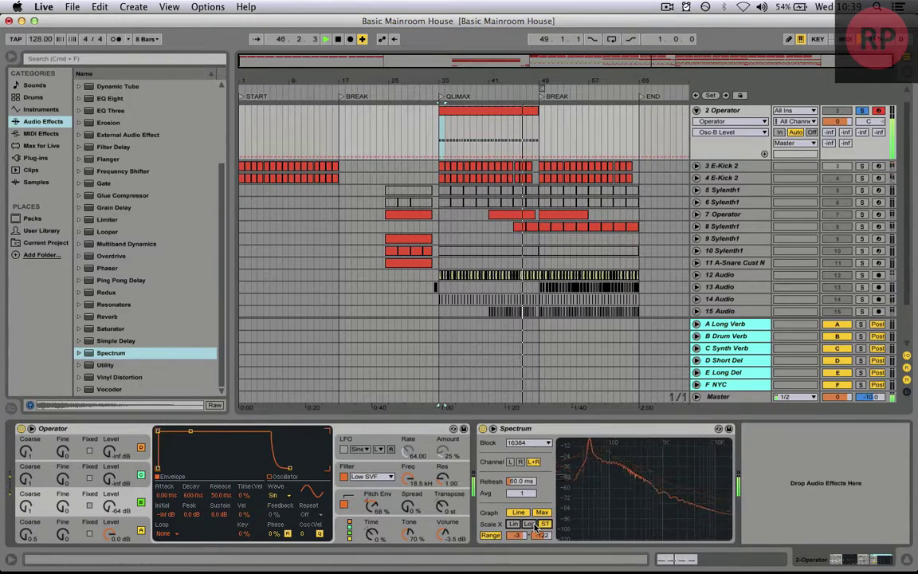
pyautogui.click(541, 513)
pyautogui.click(541, 512)
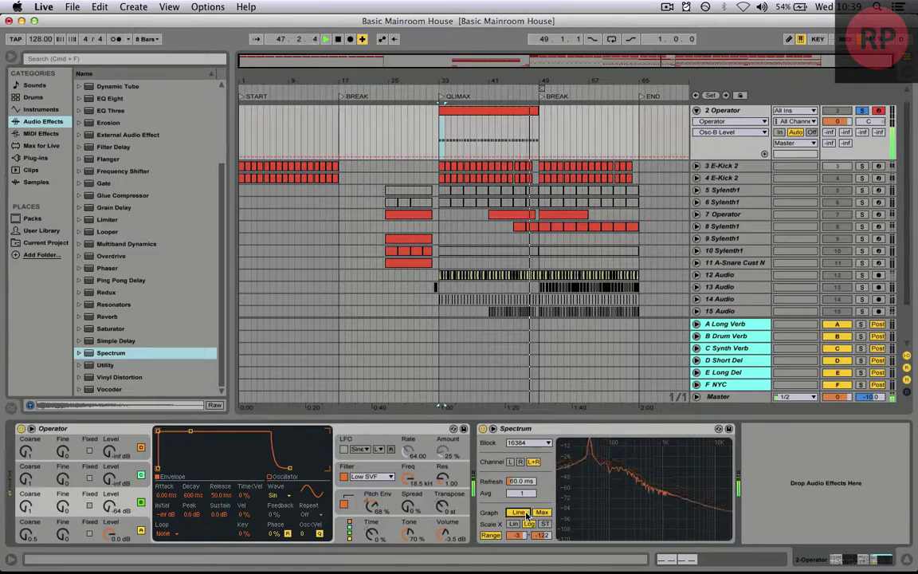
pyautogui.click(518, 512)
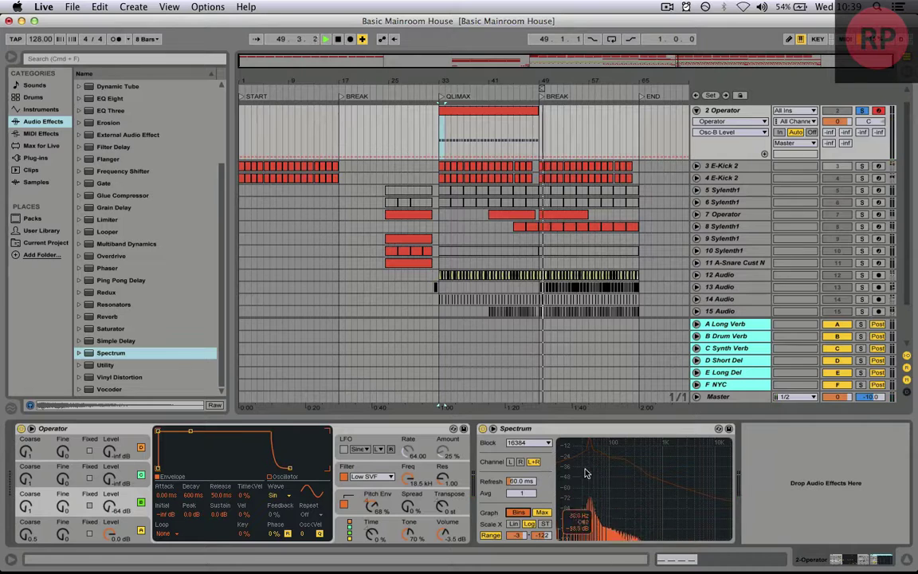
# Replay the kick while examining its frequency peaks in Spectrum and the help text in the info view
pyautogui.moveTo(580, 522)
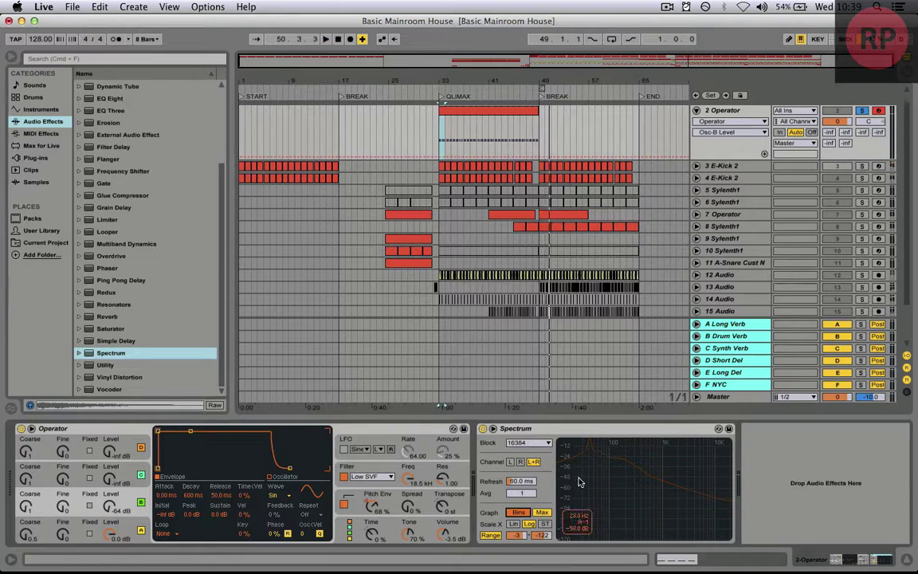
pyautogui.press('space')
pyautogui.press('space')
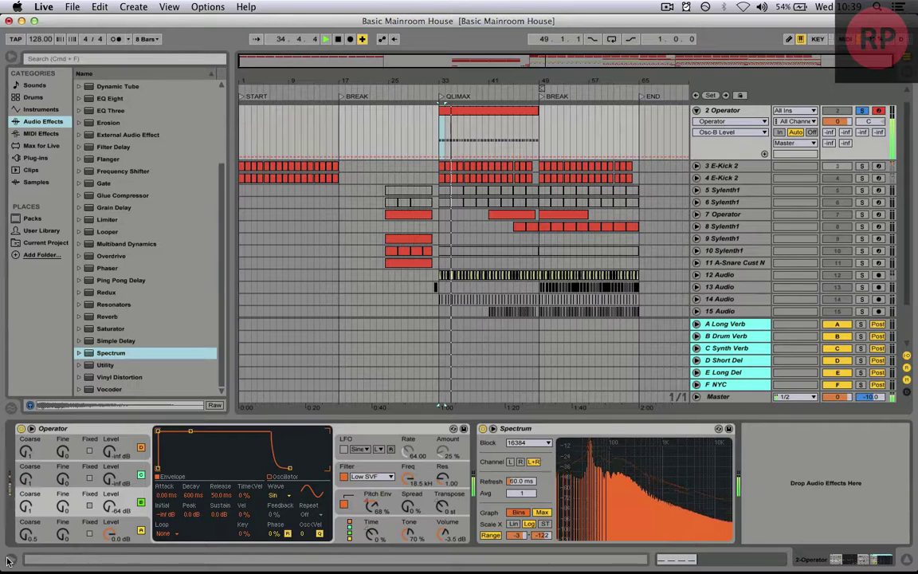
pyautogui.hotkey('shift', '?')
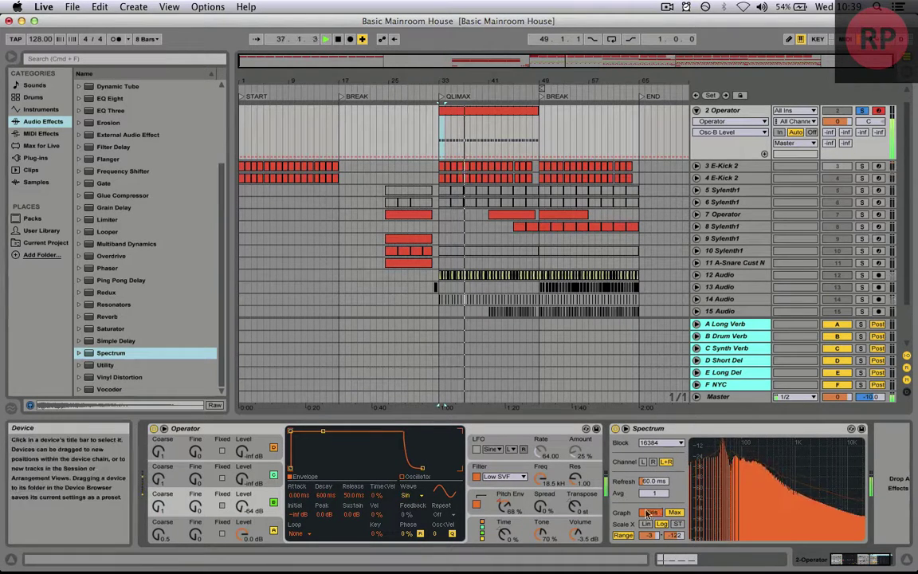
pyautogui.press('space')
pyautogui.press('space')
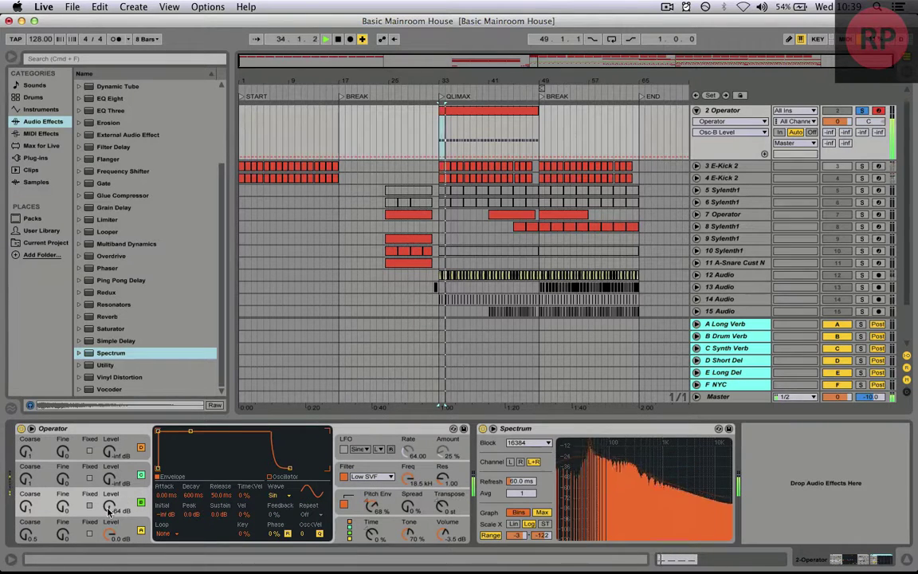
# Adjust oscillator B's level to -32 dB while auditioning the kick and examining its harmonic peak in the enlarged spectrum
pyautogui.moveTo(110, 505); pyautogui.dragTo(111, 478)
pyautogui.moveTo(624, 443)
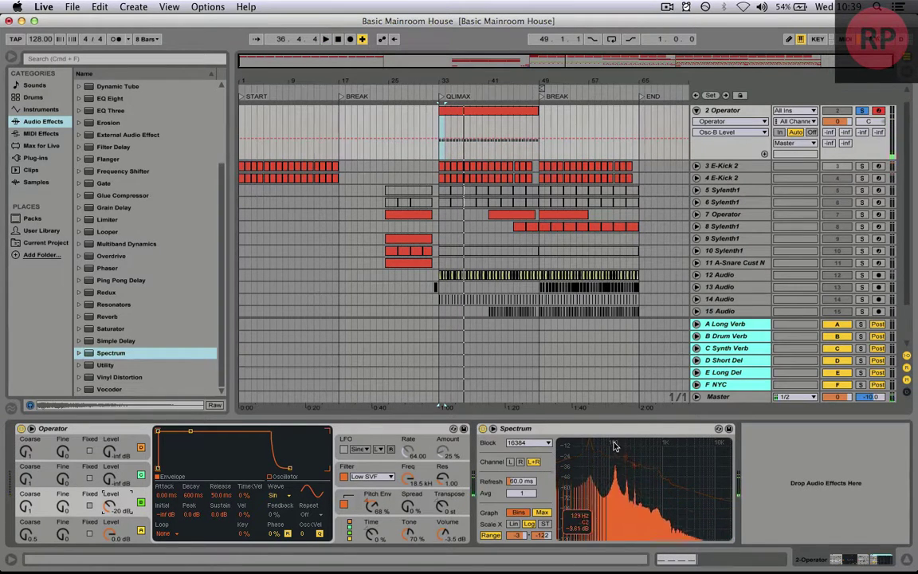
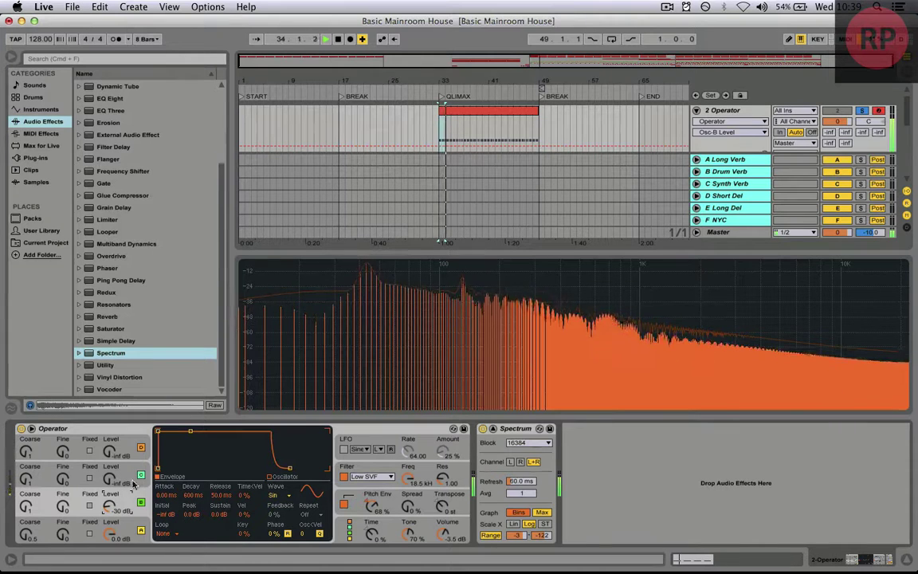
pyautogui.moveTo(112, 506); pyautogui.dragTo(111, 509)
pyautogui.press('space')
pyautogui.press('space')
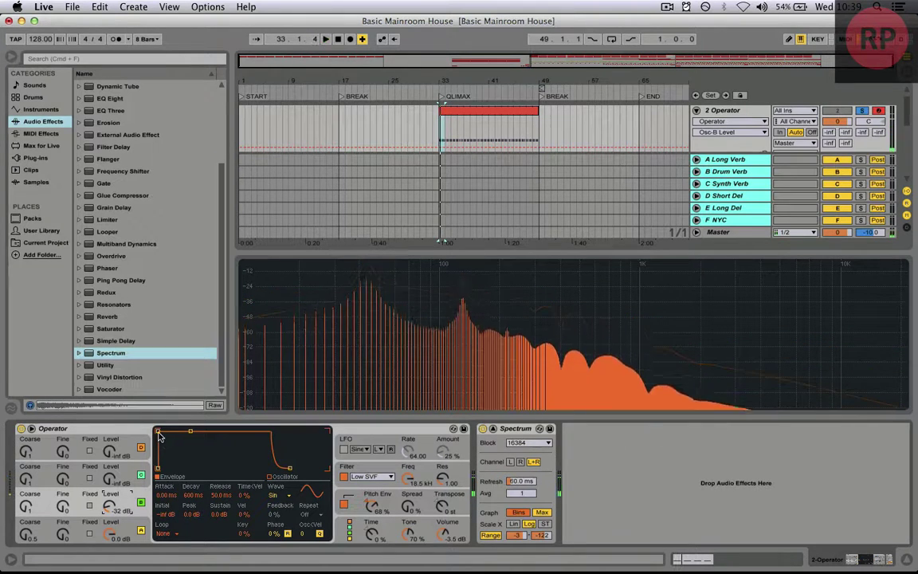
# Lower oscillator B's envelope peak to -inf dB, set its decay to 2.99 s and raise the oscillator's level to about -20 dB
pyautogui.moveTo(158, 432); pyautogui.dragTo(158, 452)
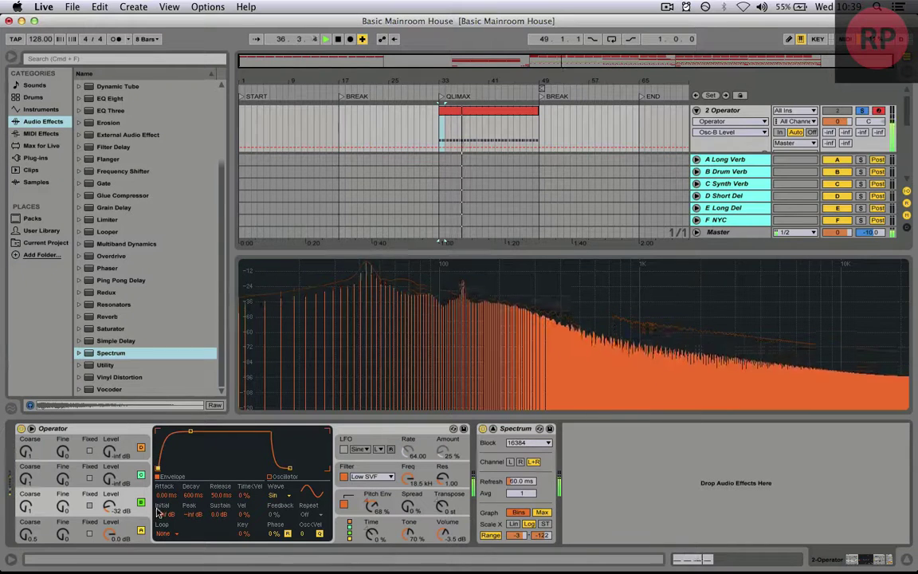
pyautogui.moveTo(111, 511); pyautogui.dragTo(111, 502)
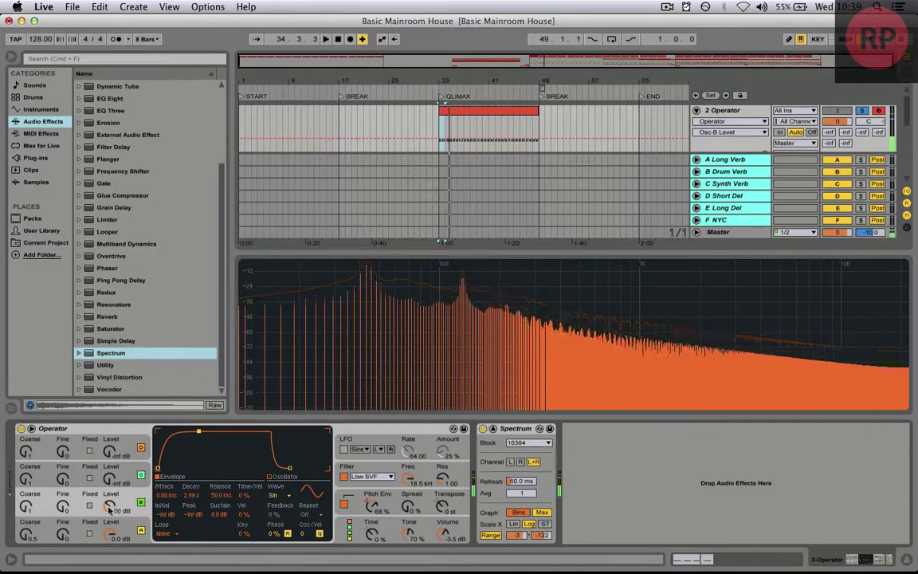
# Bring in oscillator C at about -44 dB with its coarse tuning set to 2, auditioning the kick
pyautogui.click(121, 476)
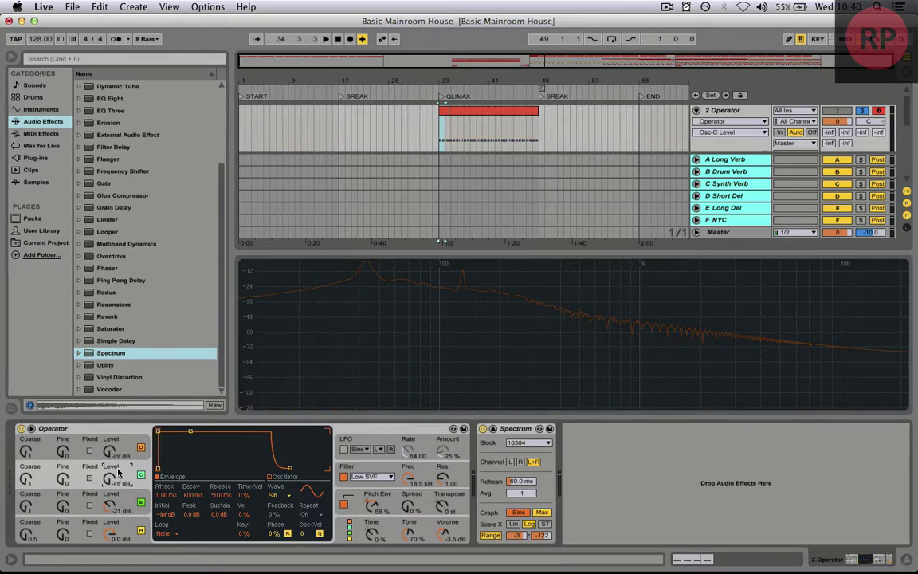
pyautogui.press('space')
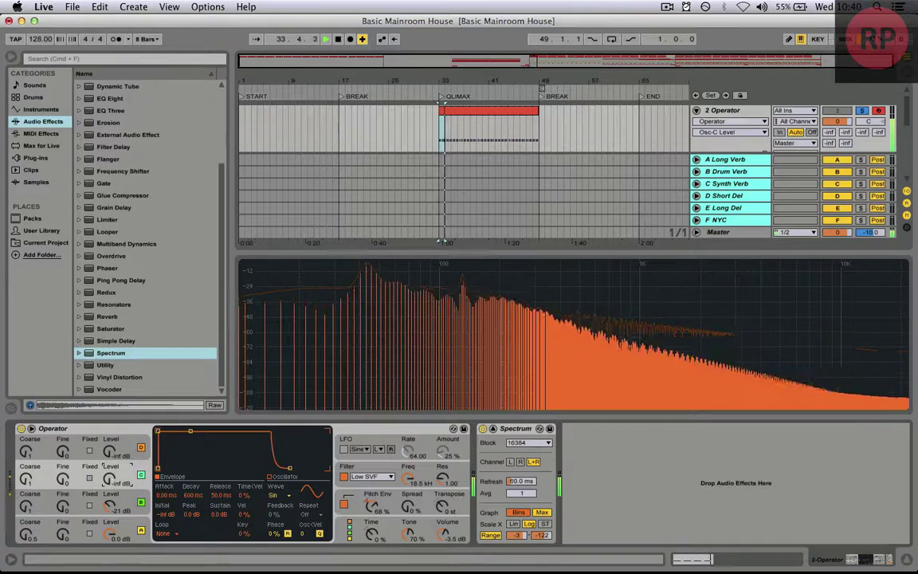
pyautogui.moveTo(109, 478); pyautogui.dragTo(109, 542)
pyautogui.press('space')
pyautogui.click(26, 477)
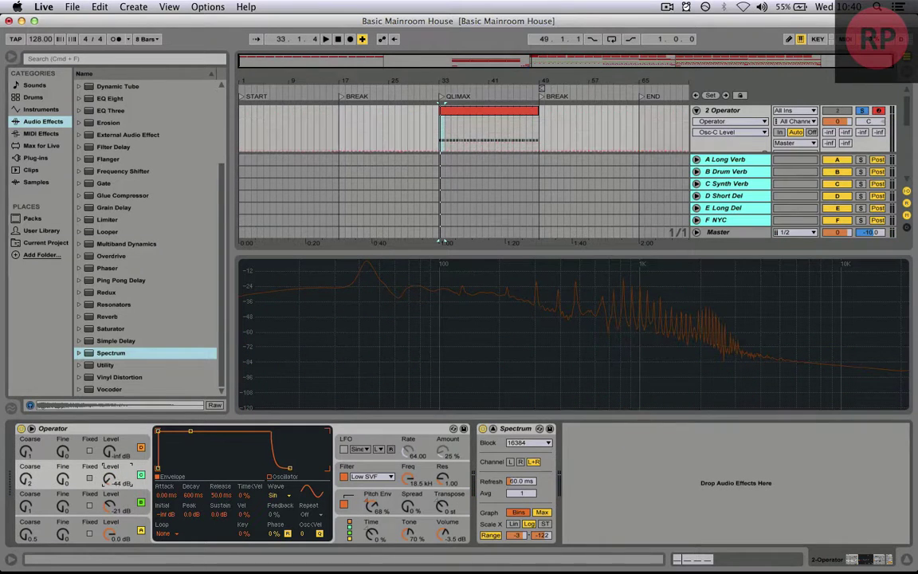
# Lower oscillator C's envelope peak to -inf dB, set its decay to 3.38 s and raise its level to about -21 dB
pyautogui.press('space')
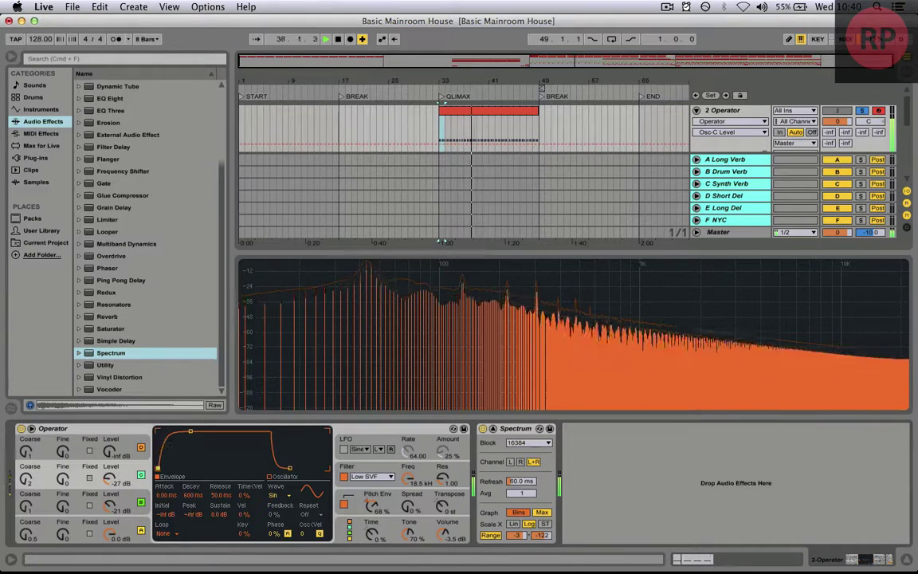
pyautogui.press('space')
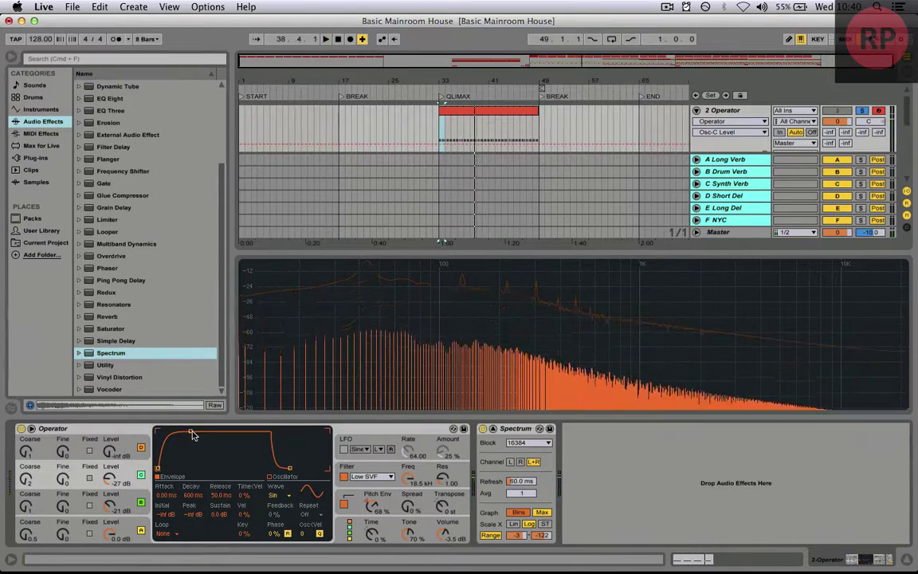
pyautogui.moveTo(191, 434); pyautogui.dragTo(200, 434)
pyautogui.press('space')
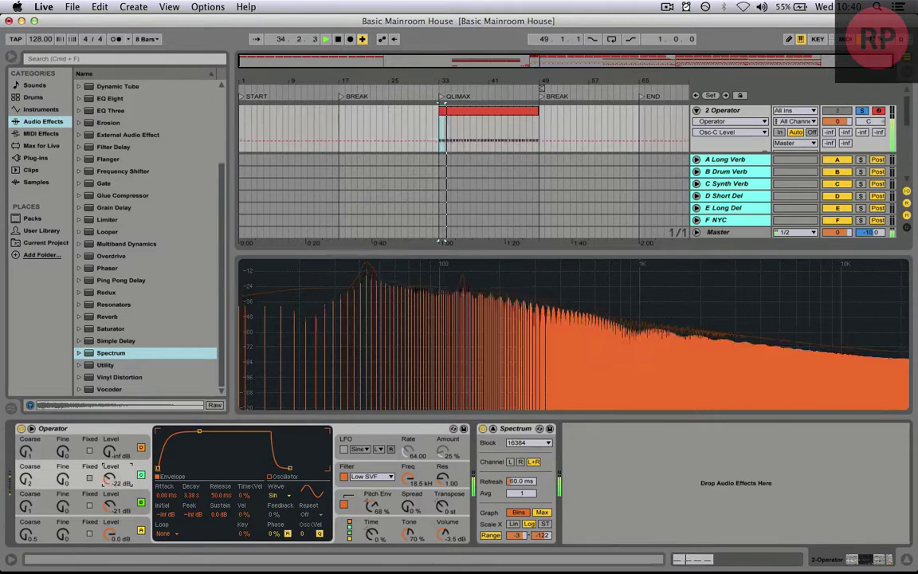
pyautogui.press('space')
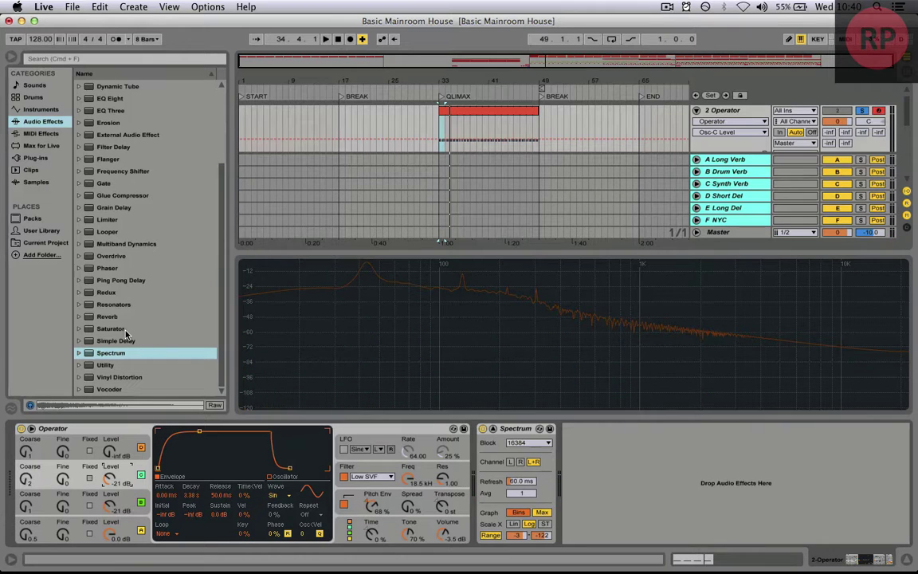
# Insert an Overdrive between Operator and Spectrum, set its Dynamics to 0% and audition the kick
pyautogui.click(112, 256)
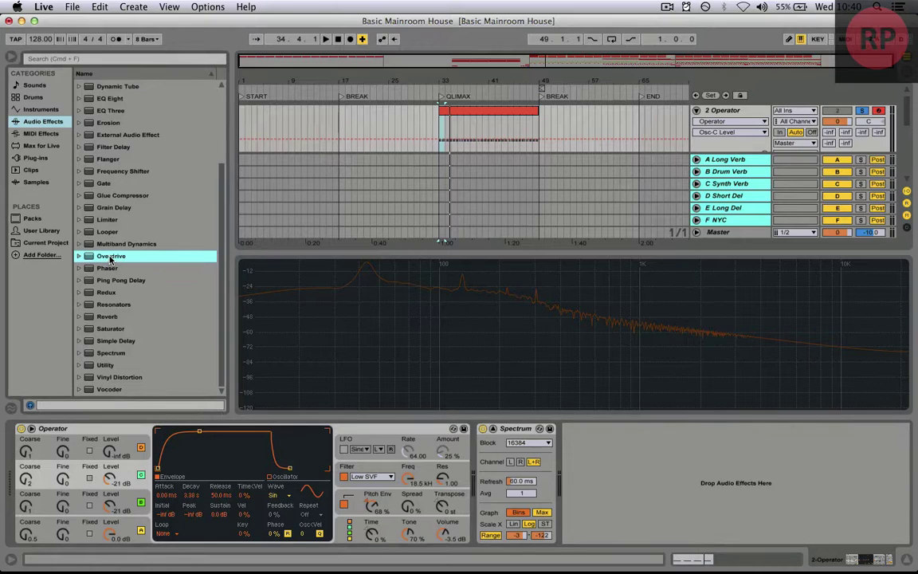
pyautogui.moveTo(112, 259); pyautogui.dragTo(511, 447)
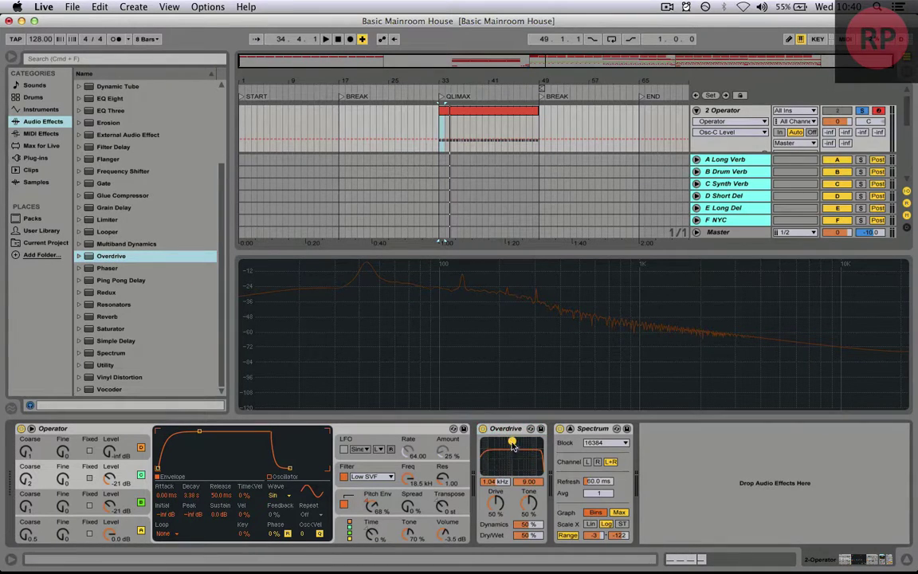
pyautogui.press('space')
pyautogui.moveTo(527, 523); pyautogui.dragTo(532, 543)
pyautogui.press('space')
pyautogui.press('space')
pyautogui.press('space')
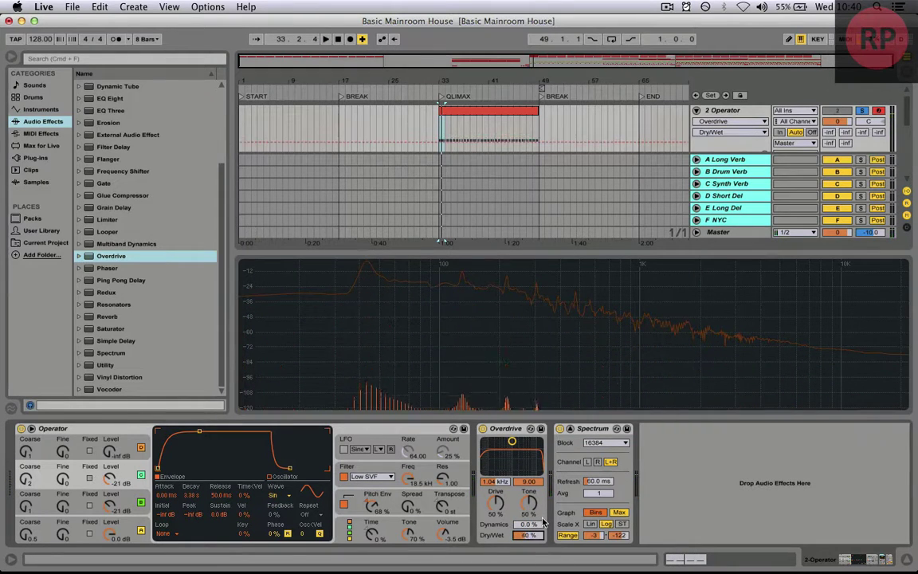
# Set the Overdrive's Dry/Wet to 38% while auditioning the kick
pyautogui.press('Down')
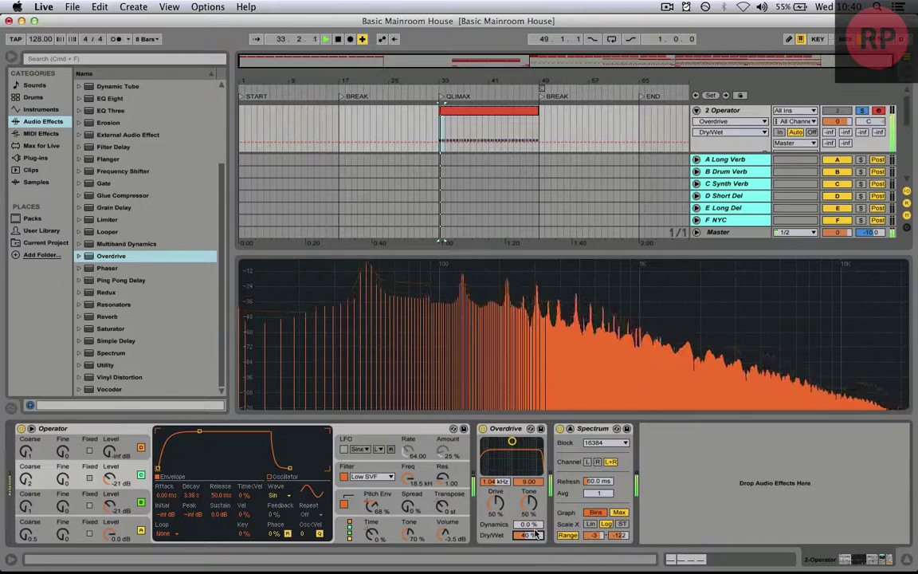
pyautogui.press('space')
pyautogui.moveTo(532, 535)
pyautogui.mouseDown()
pyautogui.moveTo(532, 556)
pyautogui.moveTo(527, 489)
pyautogui.moveTo(528, 530)
pyautogui.mouseUp()
pyautogui.press('space')
pyautogui.press('space')
pyautogui.press('space')
pyautogui.press('space')
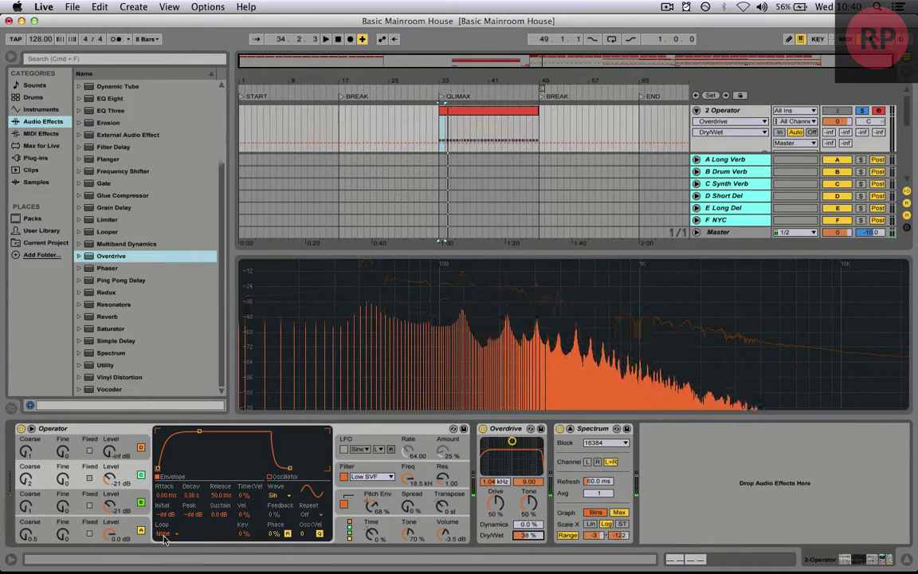
# Lower oscillator C's level to -24 dB while replaying the kick through the Overdrive
pyautogui.moveTo(110, 478)
pyautogui.mouseDown()
pyautogui.moveTo(109, 494)
pyautogui.moveTo(113, 478)
pyautogui.mouseUp()
pyautogui.press('space')
pyautogui.press('space')
pyautogui.press('space')
pyautogui.press('space')
pyautogui.press('space')
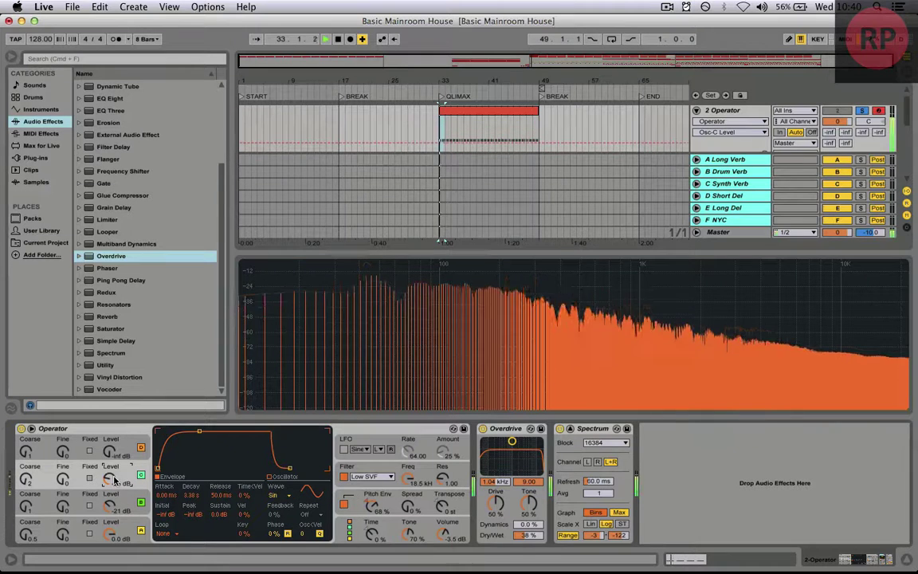
pyautogui.press('space')
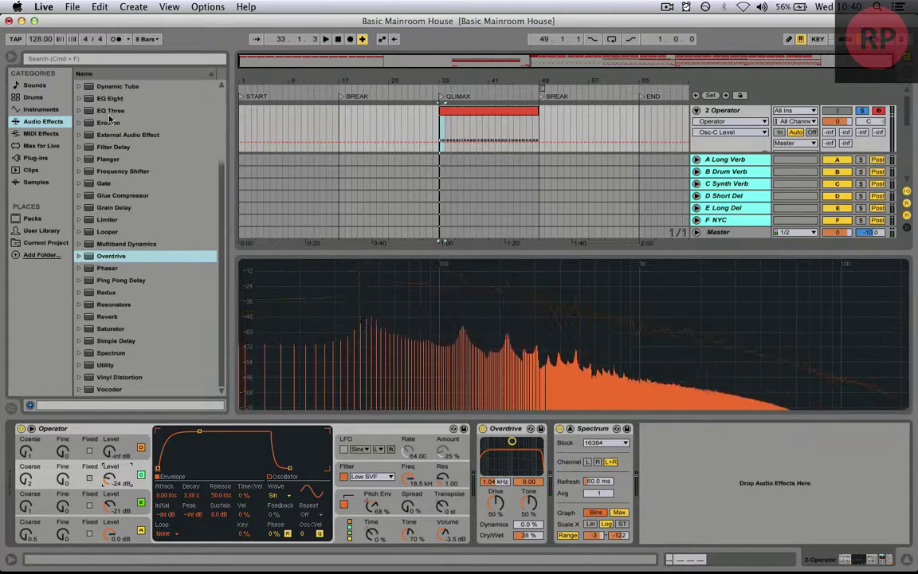
# Insert an EQ Eight between Overdrive and Spectrum, and enable its band 8 as a steep high-cut filter
pyautogui.click(111, 99)
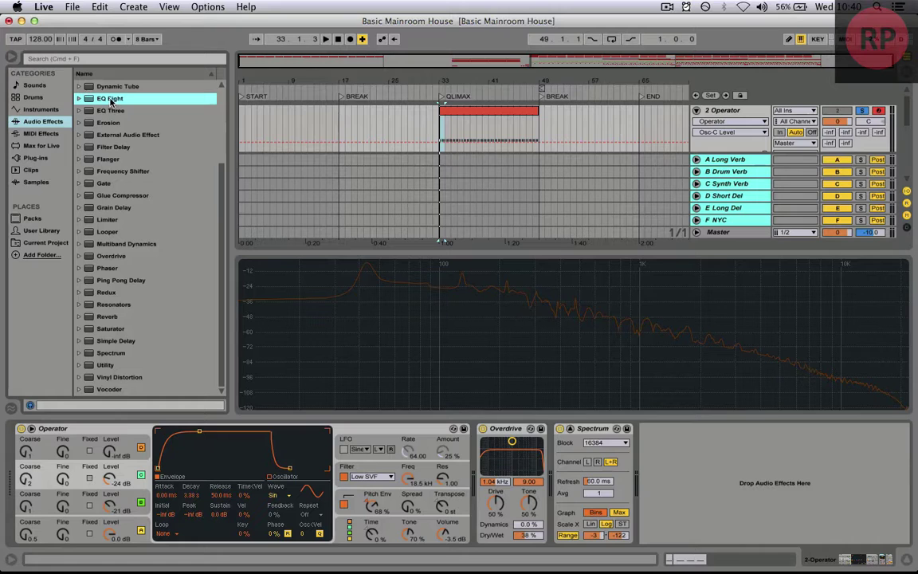
pyautogui.moveTo(110, 99)
pyautogui.mouseDown()
pyautogui.moveTo(567, 540)
pyautogui.moveTo(559, 517)
pyautogui.mouseUp()
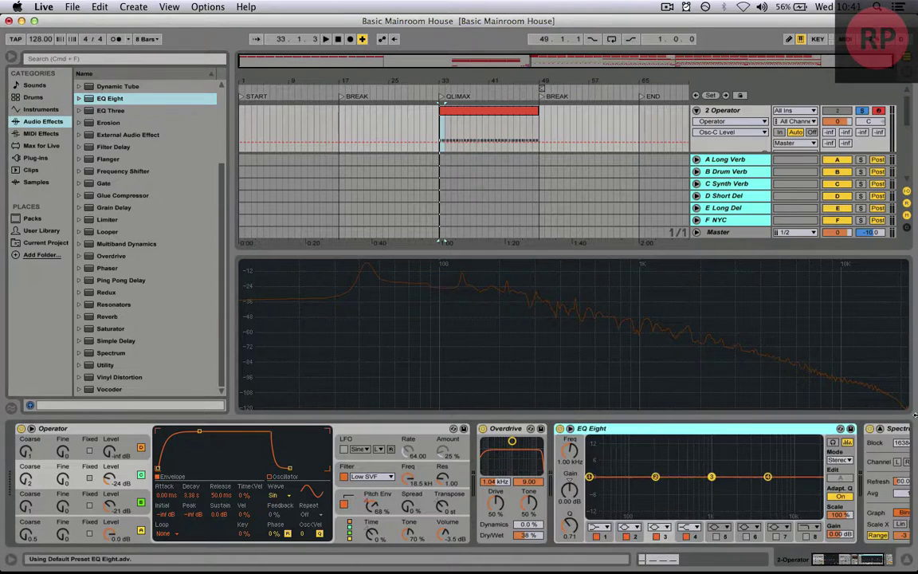
pyautogui.click(767, 478)
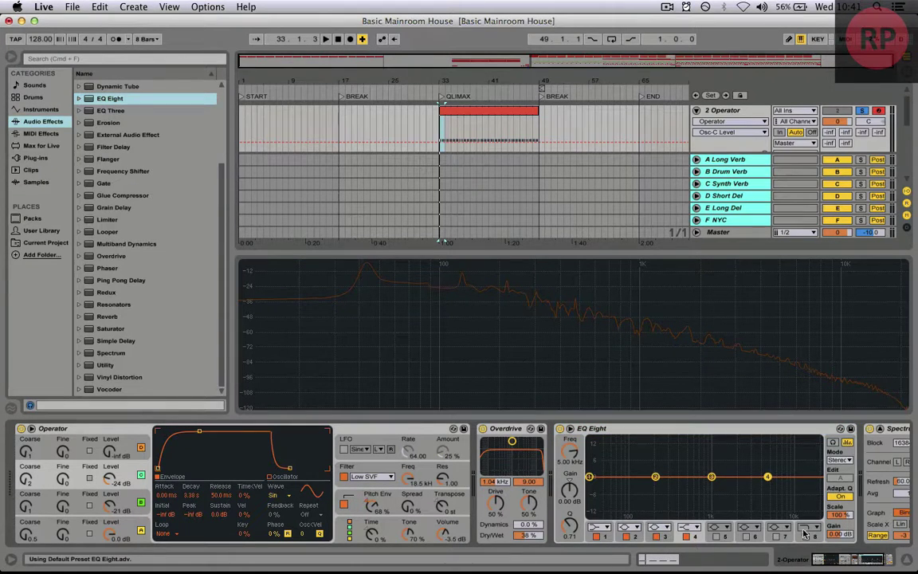
pyautogui.click(805, 535)
pyautogui.click(804, 528)
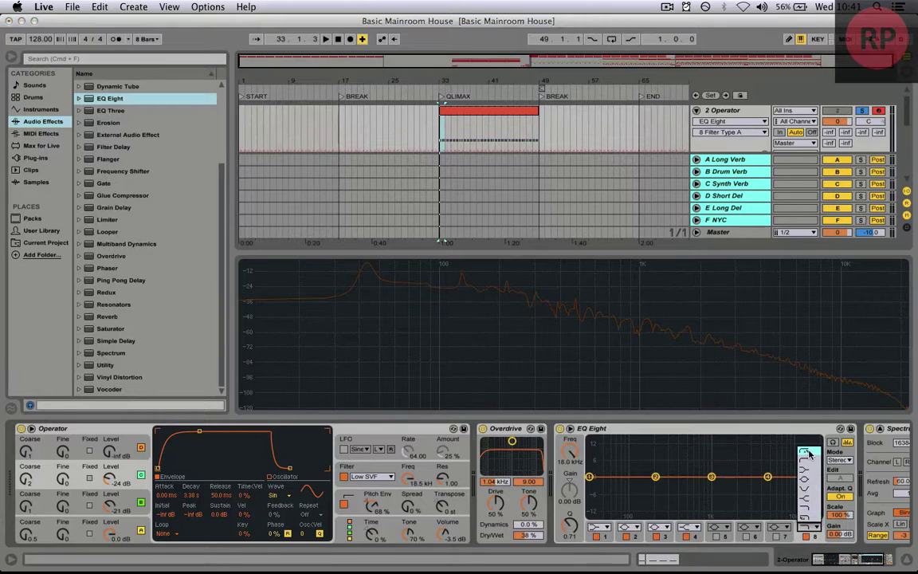
pyautogui.click(808, 453)
pyautogui.click(810, 528)
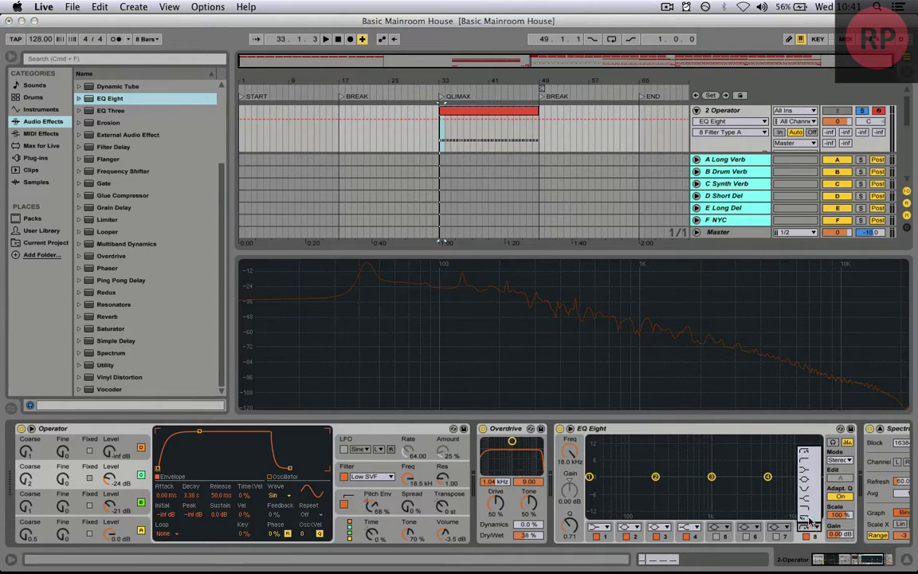
pyautogui.click(808, 518)
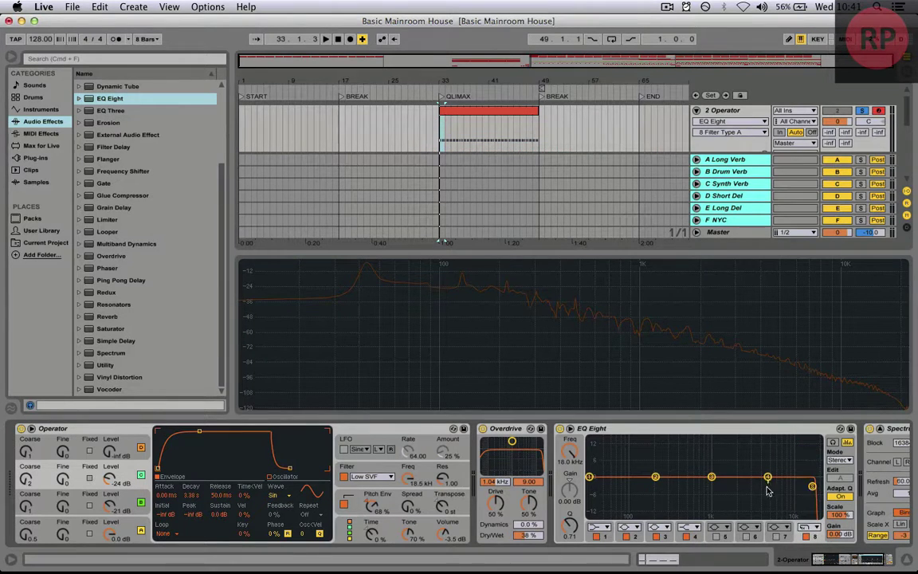
# Shape the EQ's highs during playback: band 3 -2.85 dB at 1.10 kHz, band 4 -7.07 dB at 2.64 kHz, band 8 at 12.7 kHz
pyautogui.moveTo(768, 477); pyautogui.dragTo(758, 496)
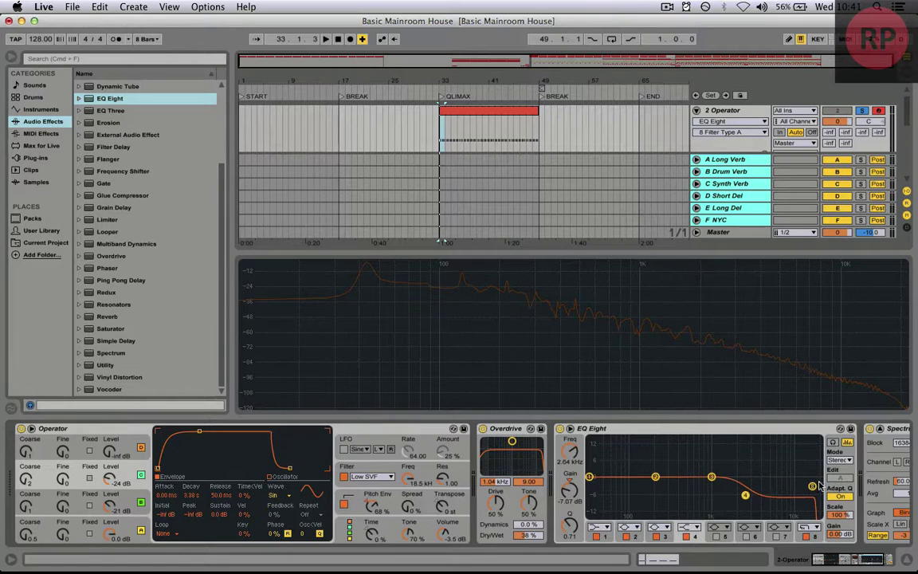
pyautogui.press('space')
pyautogui.moveTo(812, 487); pyautogui.dragTo(765, 501)
pyautogui.moveTo(711, 477); pyautogui.dragTo(711, 481)
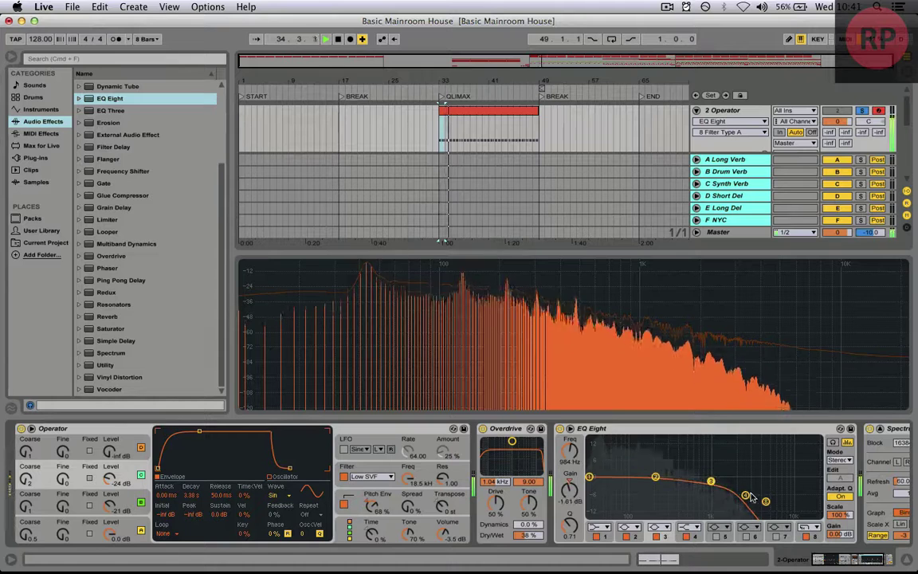
pyautogui.moveTo(765, 501); pyautogui.dragTo(800, 499)
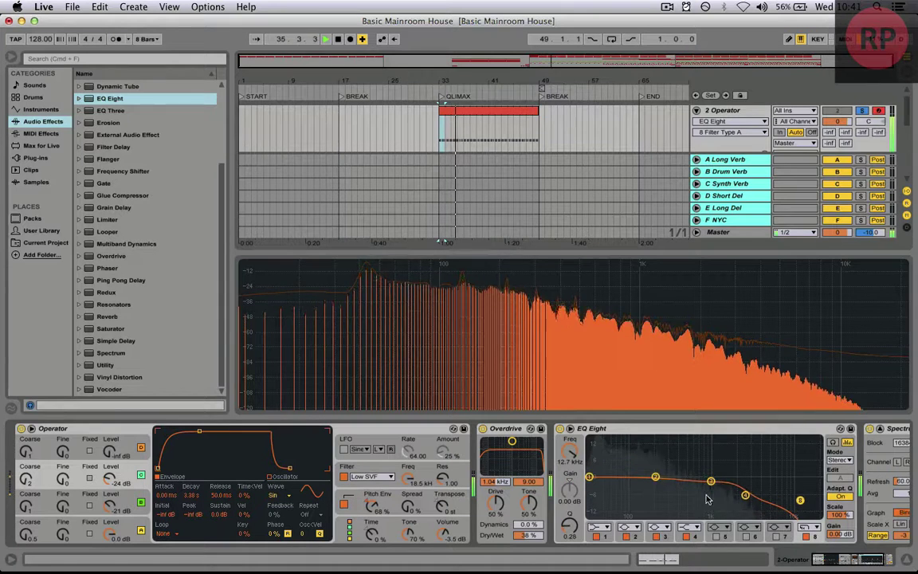
pyautogui.moveTo(711, 481); pyautogui.dragTo(715, 484)
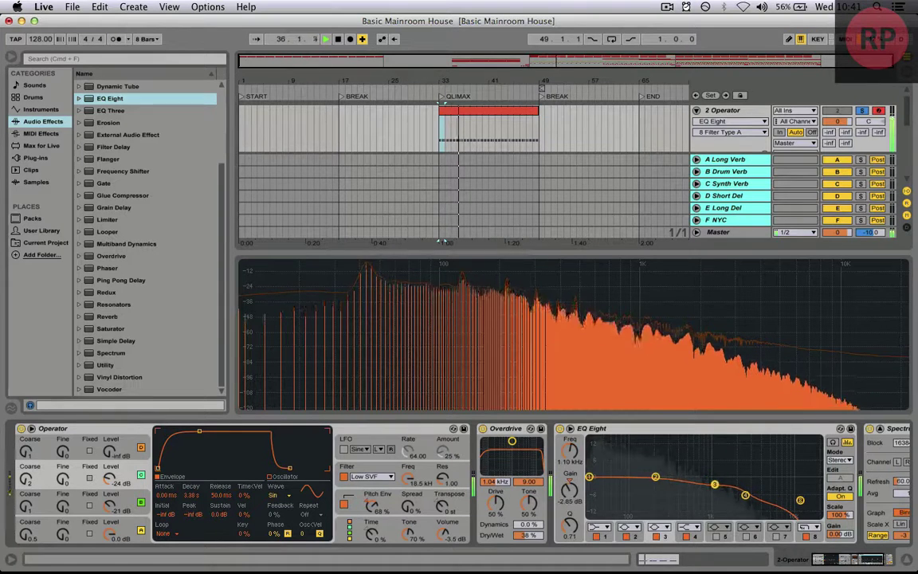
# Change EQ Eight's band 1 to a gentle low-cut filter at 30.0 Hz and audition the kick
pyautogui.click(590, 477)
pyautogui.press('space')
pyautogui.click(598, 527)
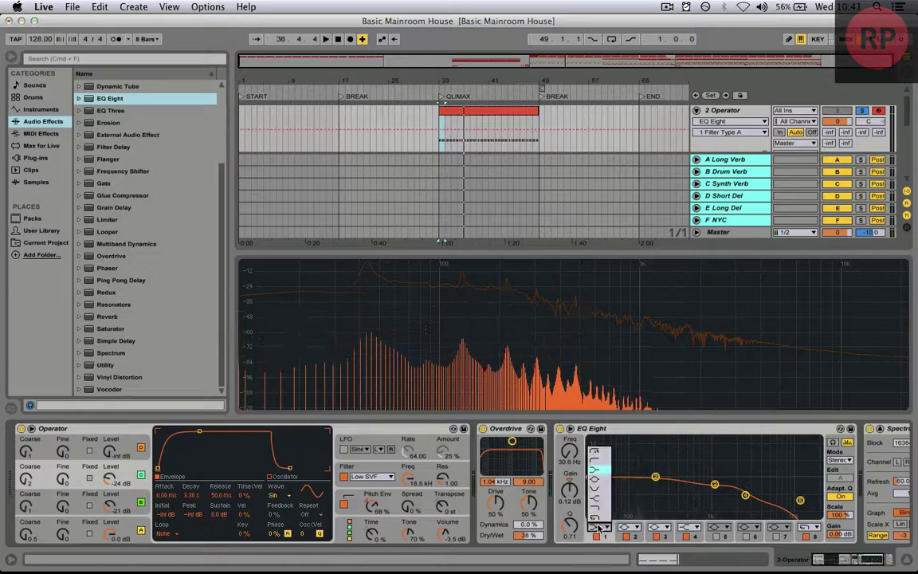
pyautogui.click(596, 457)
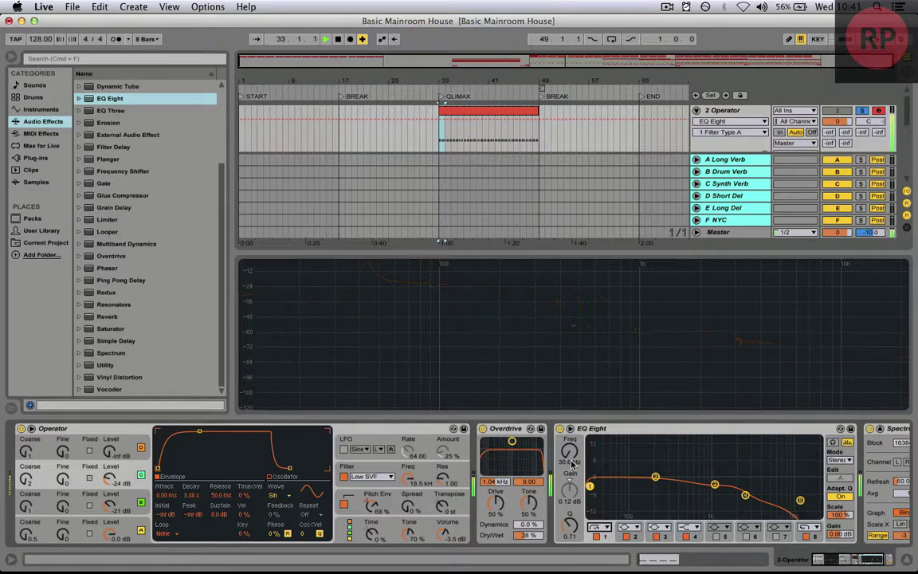
pyautogui.moveTo(570, 460)
pyautogui.mouseDown()
pyautogui.moveTo(570, 436)
pyautogui.moveTo(570, 478)
pyautogui.mouseUp()
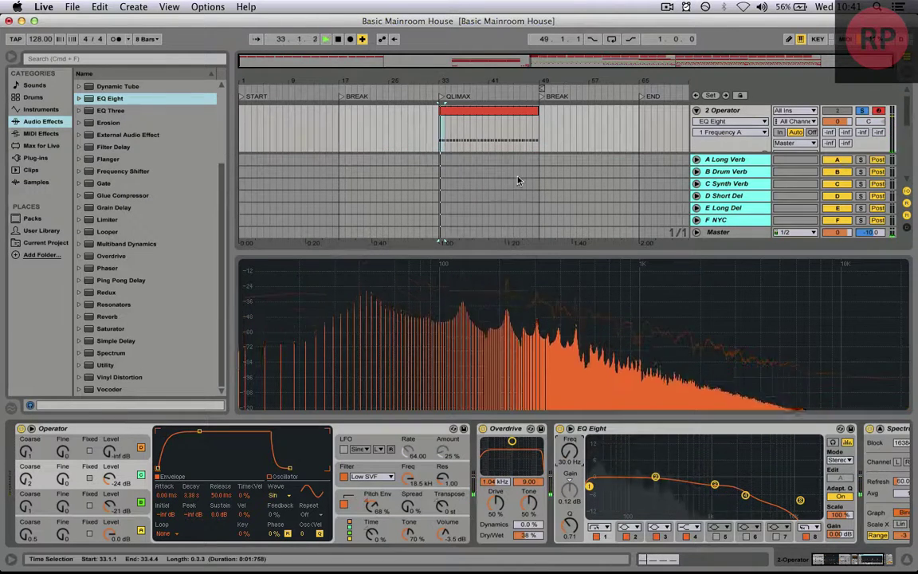
pyautogui.press('space')
# Select the QLIMAX kick clip, set oscillator A's envelope release to 1.00 ms and play the kick
pyautogui.click(504, 112)
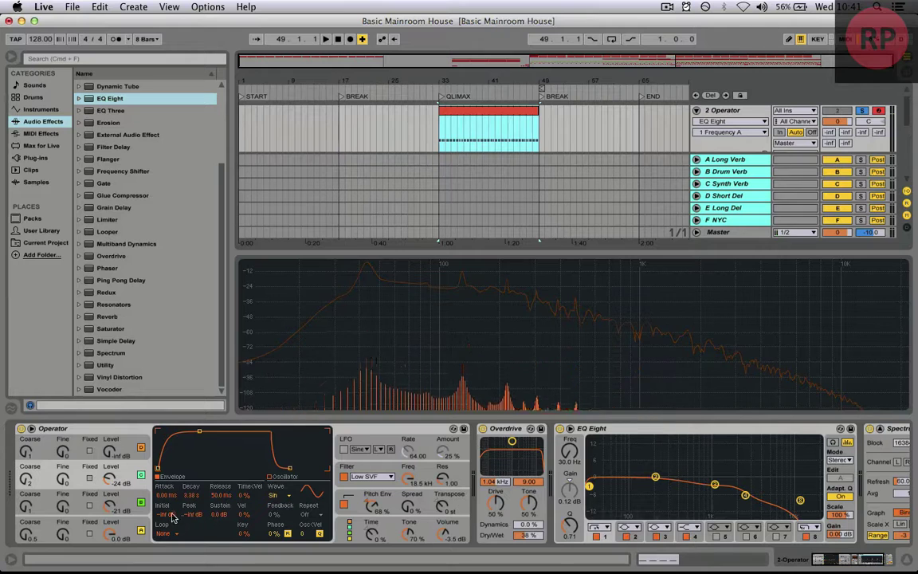
pyautogui.press('space')
pyautogui.click(139, 526)
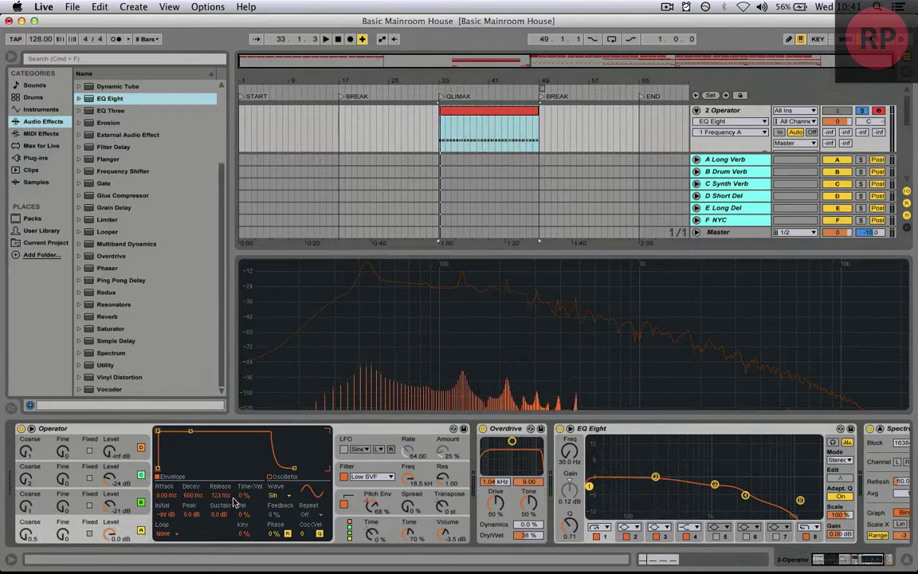
pyautogui.moveTo(226, 496); pyautogui.dragTo(222, 541)
pyautogui.press('space')
pyautogui.press('space')
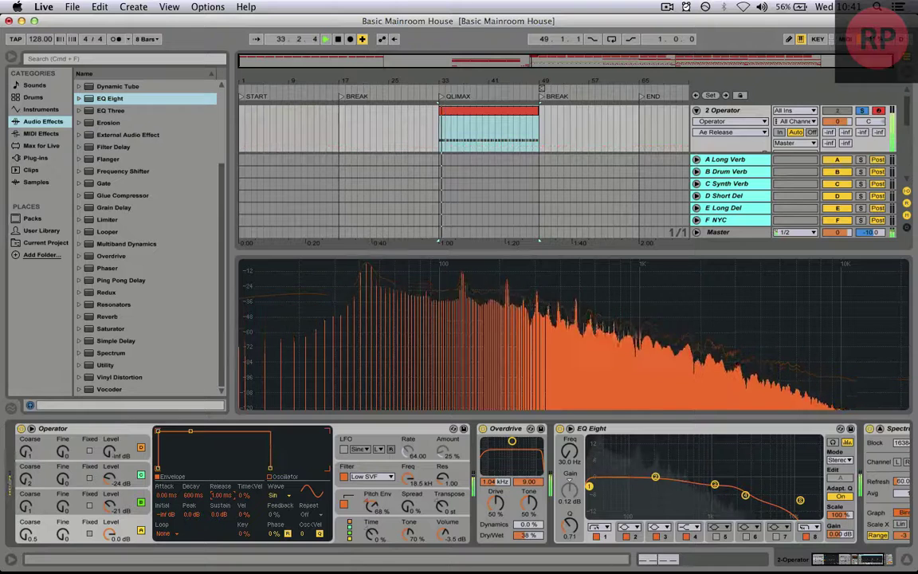
# Lower oscillator B's level to -29 dB while the kick plays
pyautogui.click(132, 495)
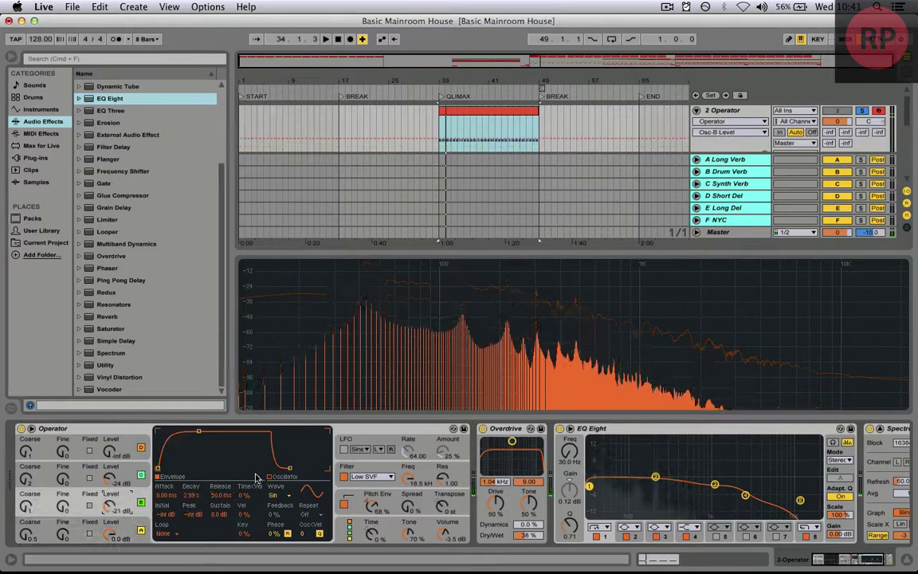
pyautogui.press('space')
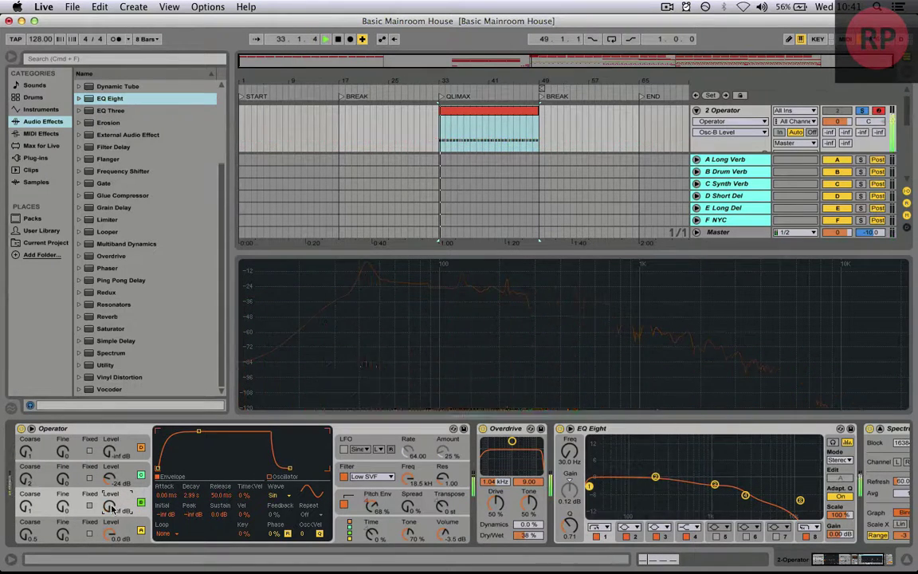
pyautogui.moveTo(110, 504); pyautogui.dragTo(110, 542)
pyautogui.moveTo(110, 504); pyautogui.dragTo(110, 501)
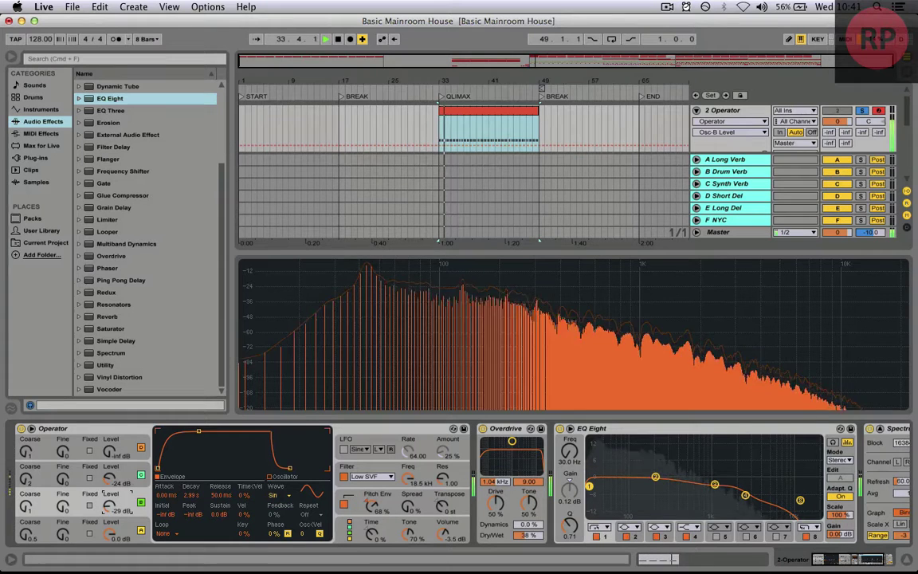
# Raise oscillator C's level to -23 dB and audition the kick
pyautogui.click(113, 482)
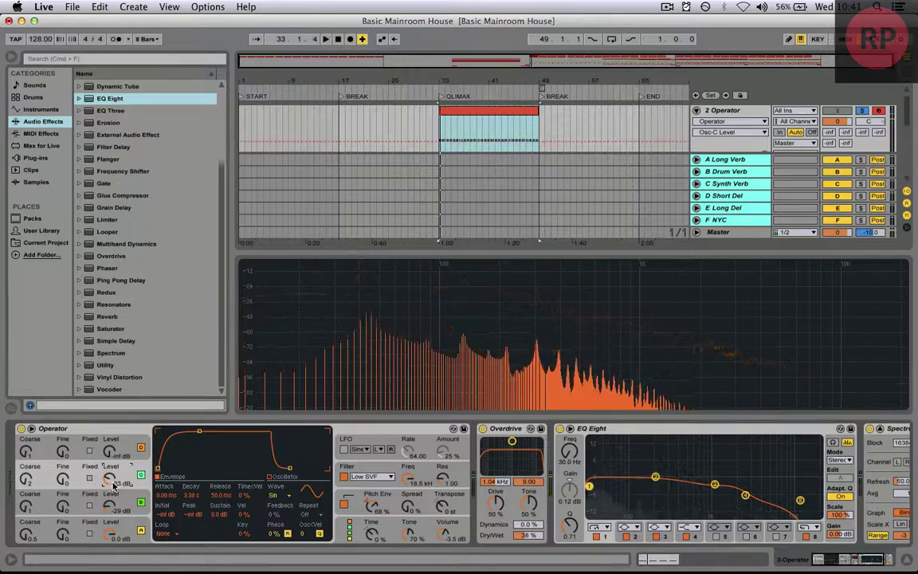
pyautogui.moveTo(114, 485); pyautogui.dragTo(114, 477)
pyautogui.moveTo(877, 560)
pyautogui.mouseDown()
pyautogui.moveTo(901, 556)
pyautogui.moveTo(872, 558)
pyautogui.mouseUp()
pyautogui.press('space')
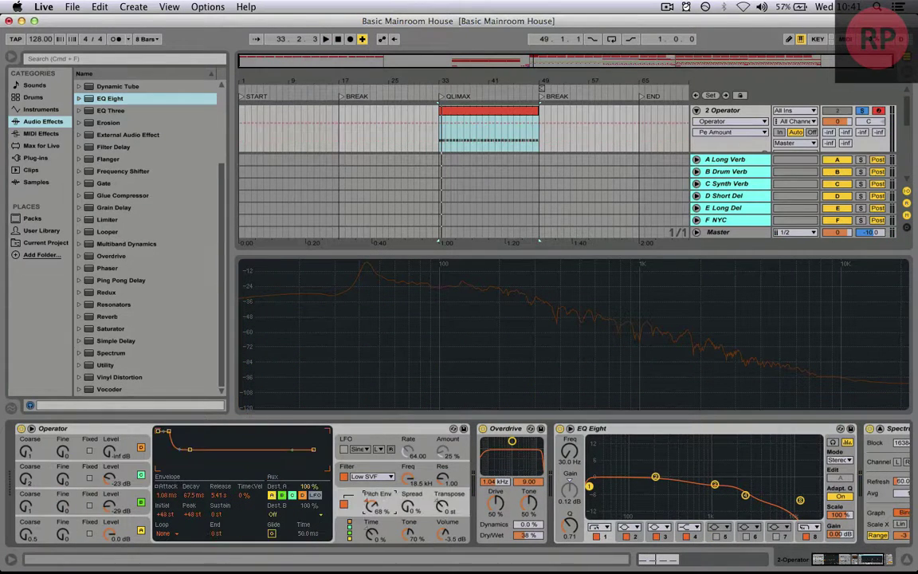
# Lower Operator's pitch envelope amount to 43%, audition the kick and switch off oscillator D
pyautogui.click(372, 507)
pyautogui.press('space')
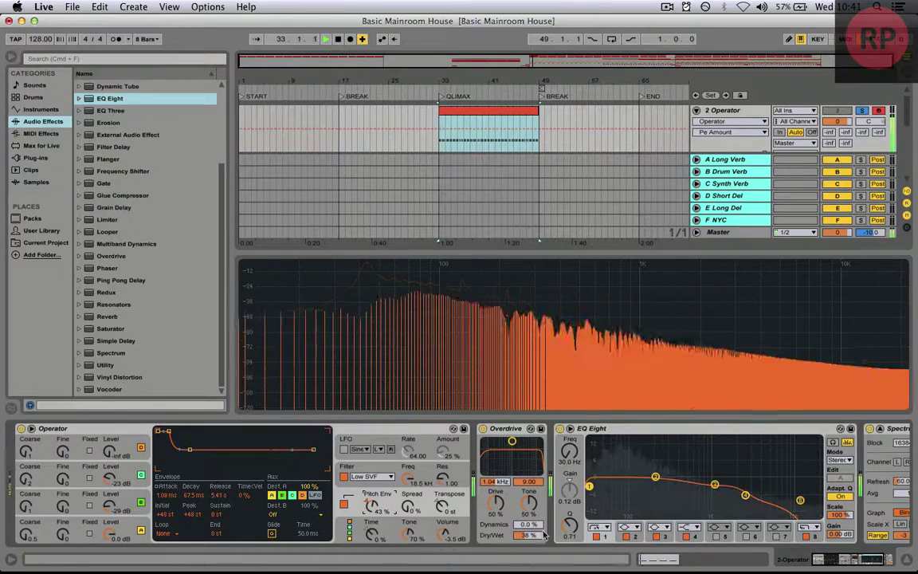
pyautogui.click(141, 449)
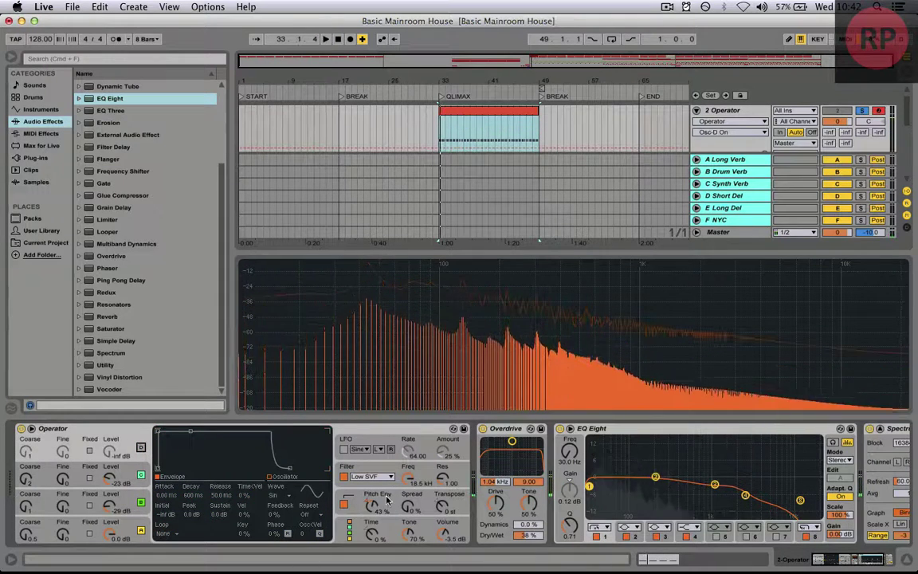
pyautogui.click(388, 500)
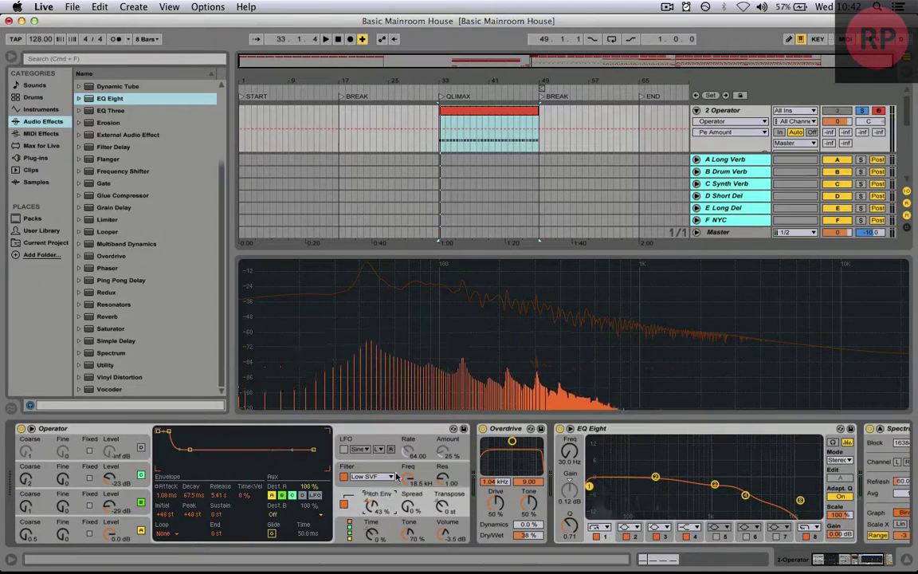
# Shorten the pitch envelope's attack to 0.26 ms while the kick plays
pyautogui.click(168, 495)
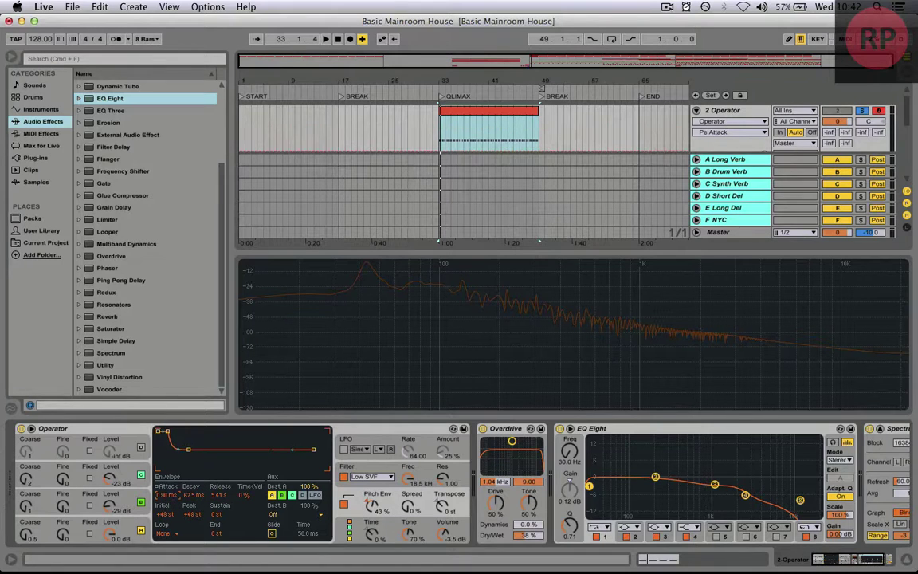
pyautogui.press('space')
pyautogui.moveTo(167, 495); pyautogui.dragTo(167, 488)
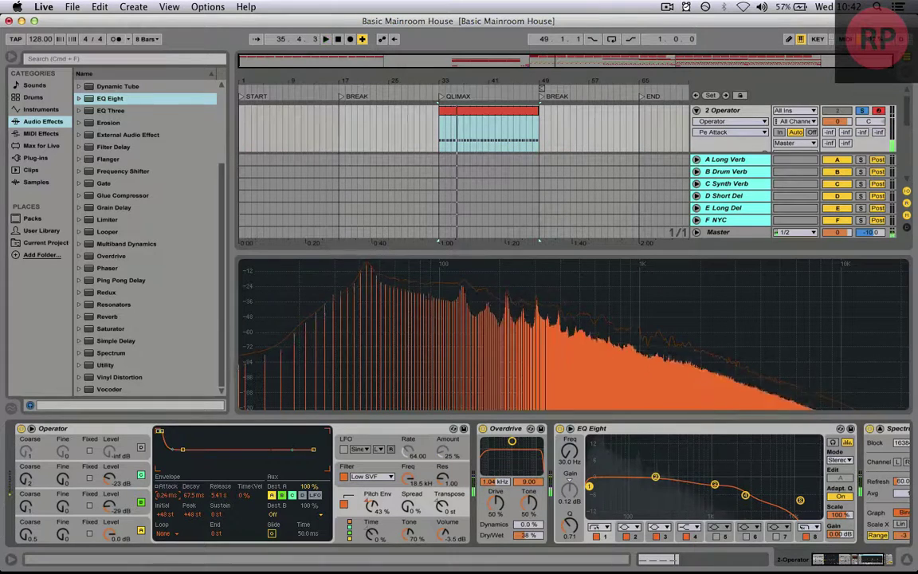
pyautogui.press('space')
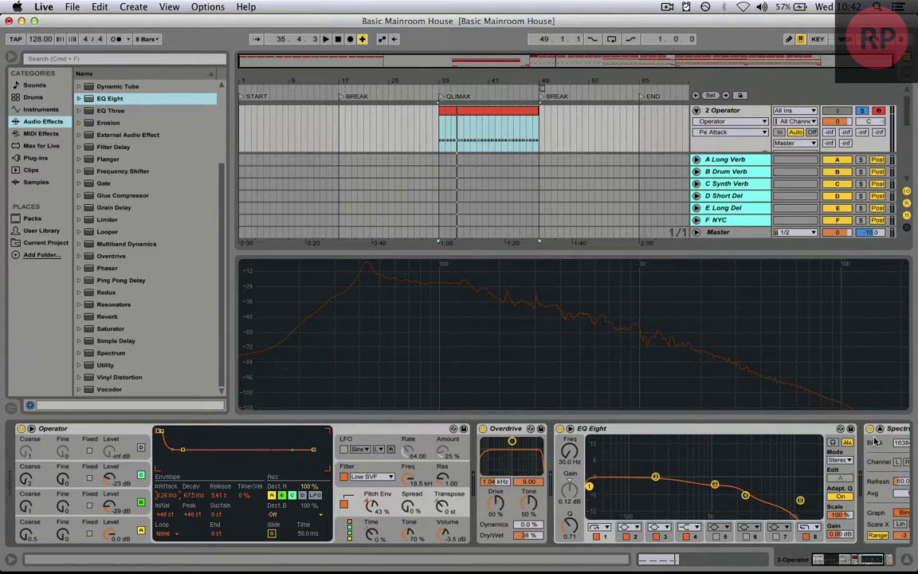
# Collapse the large Spectrum display, then solo track 4 E-Kick 2 and play it
pyautogui.click(879, 431)
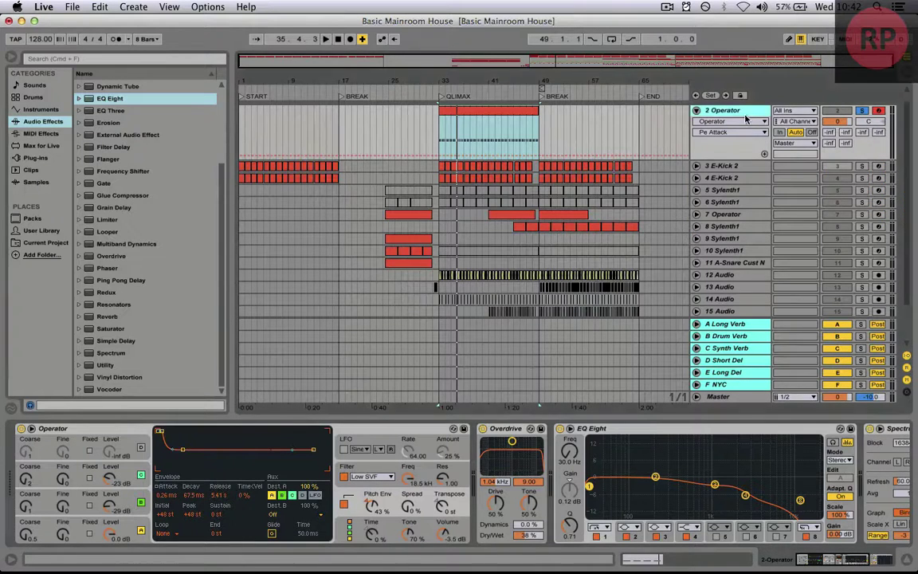
pyautogui.scroll(-2, 766, 124)
pyautogui.scroll(3, 757, 132)
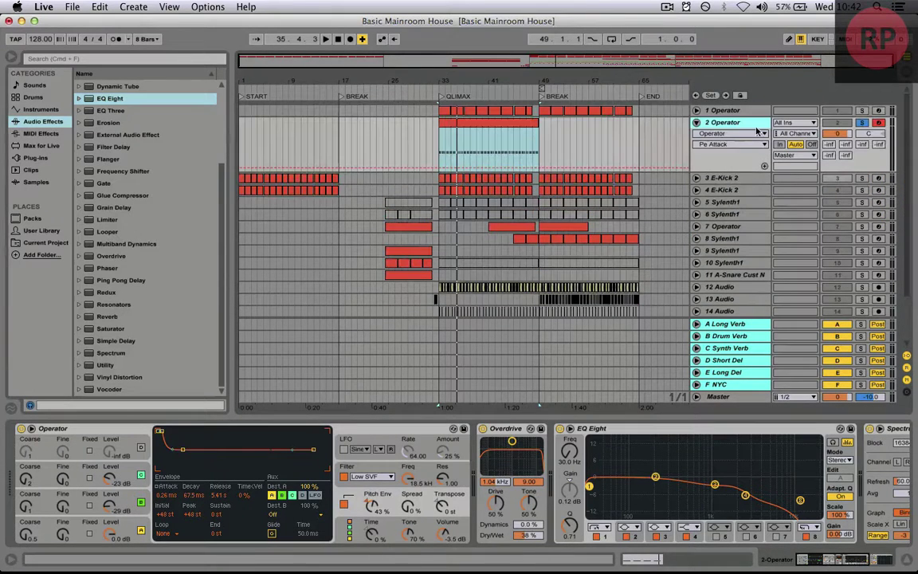
pyautogui.click(725, 191)
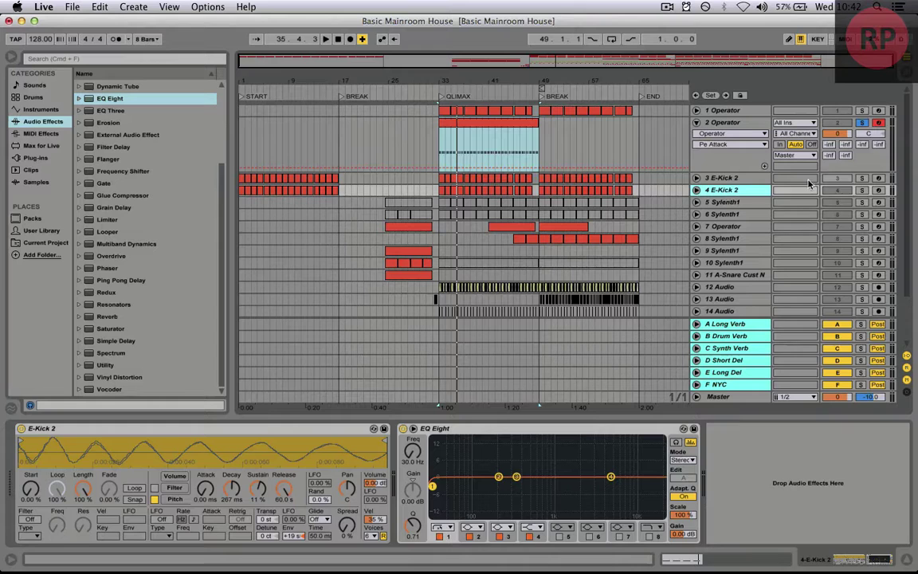
pyautogui.click(861, 190)
pyautogui.press('space')
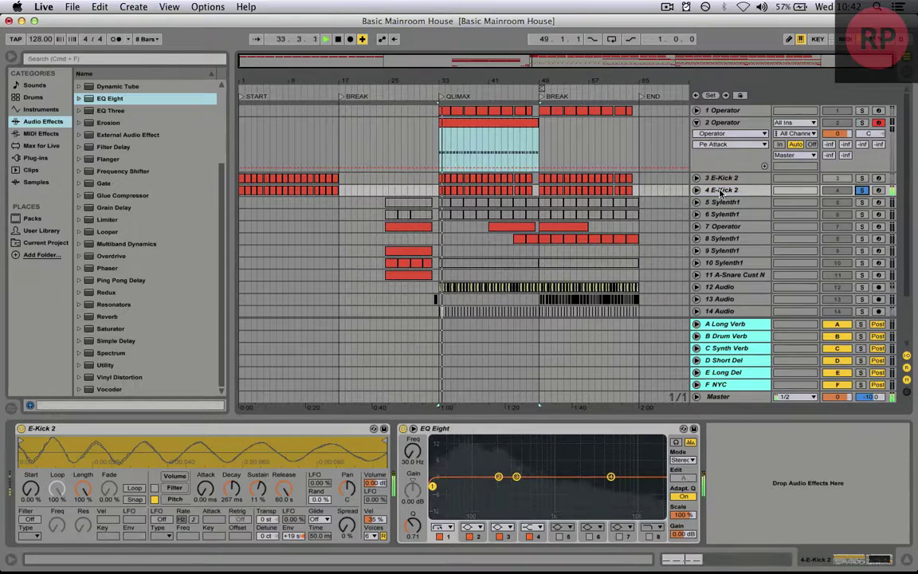
pyautogui.press('space')
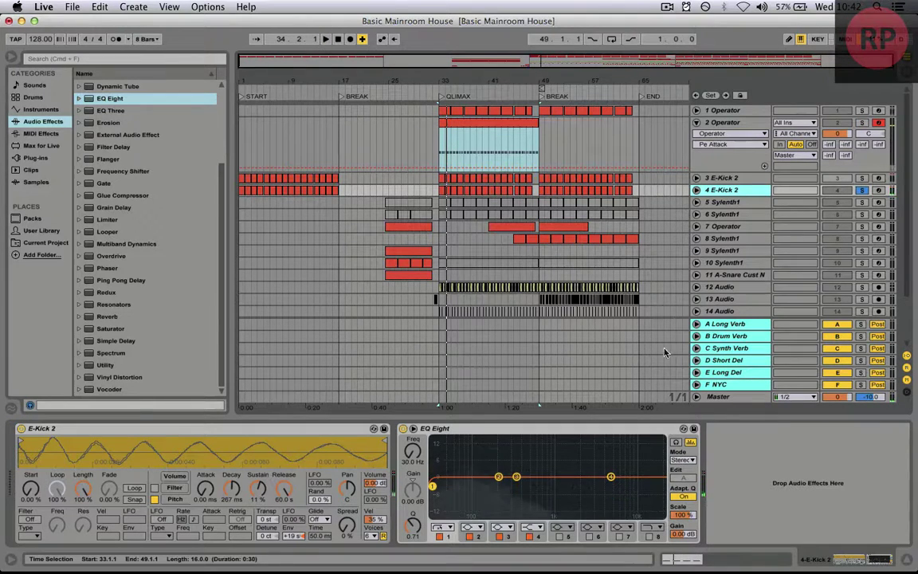
# Set the volume of the sampler on track 4 E-Kick 2 to -4.00 dB and audition it
pyautogui.click(377, 485)
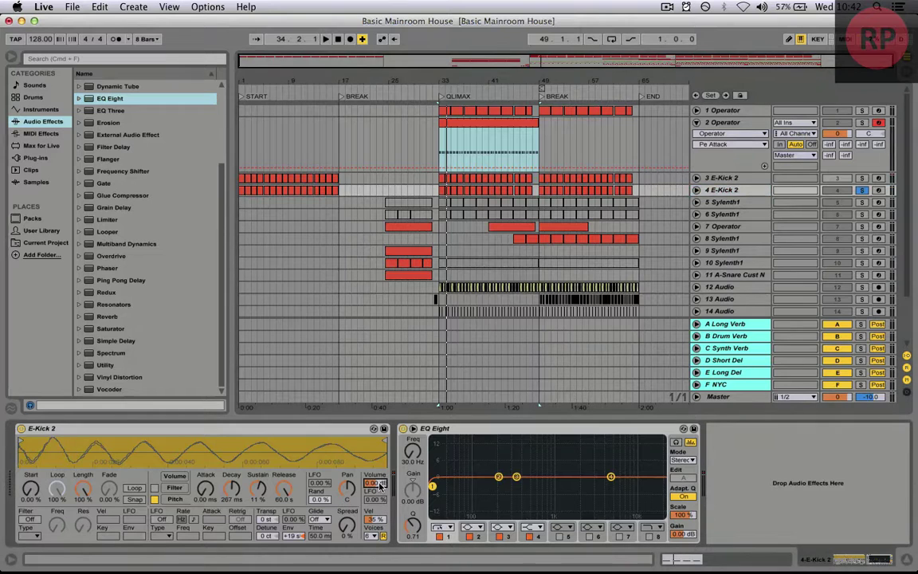
pyautogui.press('space')
pyautogui.press('Down')
pyautogui.press('Down')
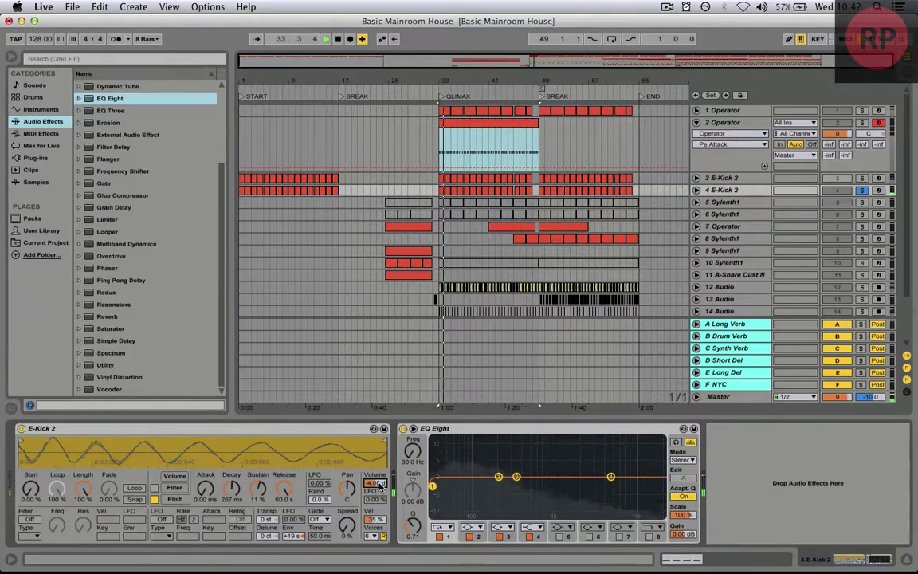
pyautogui.press('space')
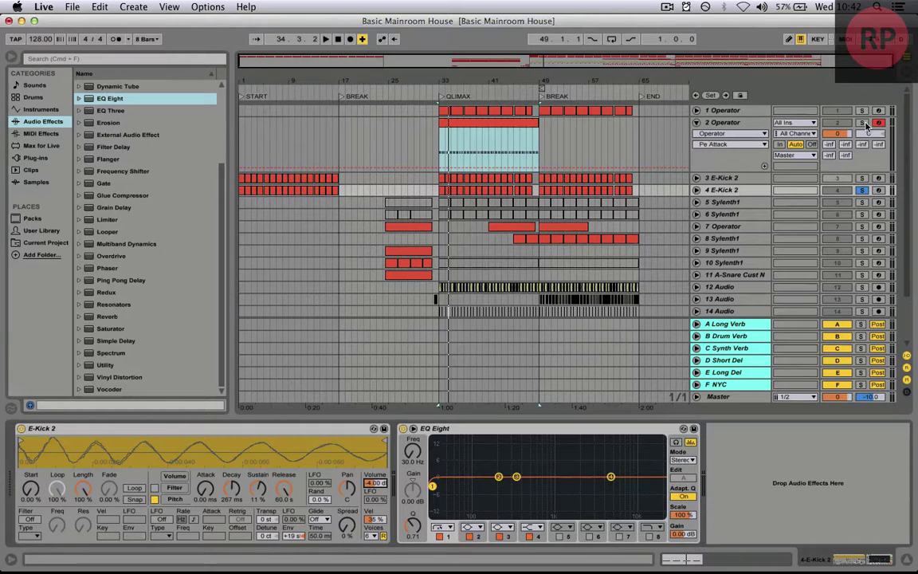
# Solo track 2 Operator together with track 4 E-Kick 2 and play both kicks
pyautogui.click(863, 124)
pyautogui.press('space')
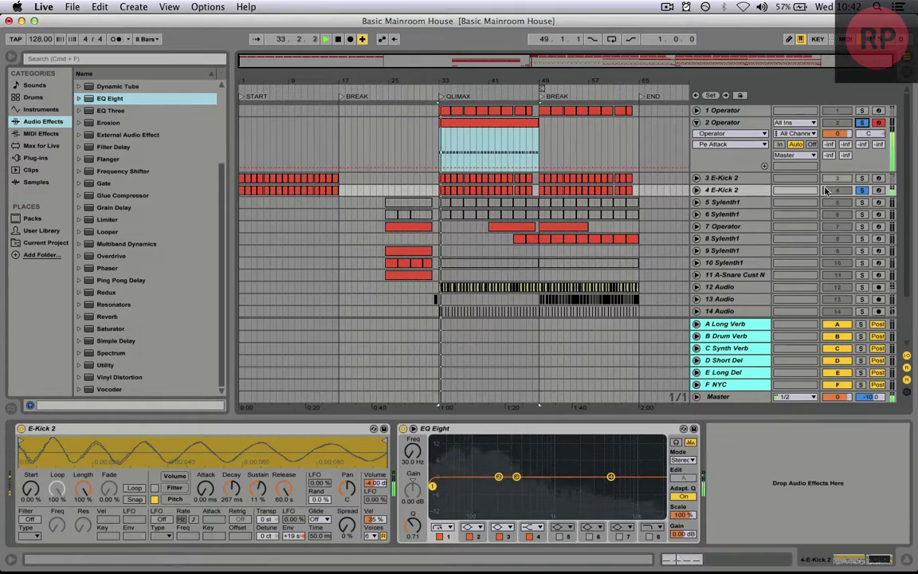
pyautogui.press('space')
# Lower the track volume of 2 Operator to -1.0 dB
pyautogui.click(739, 123)
pyautogui.click(834, 133)
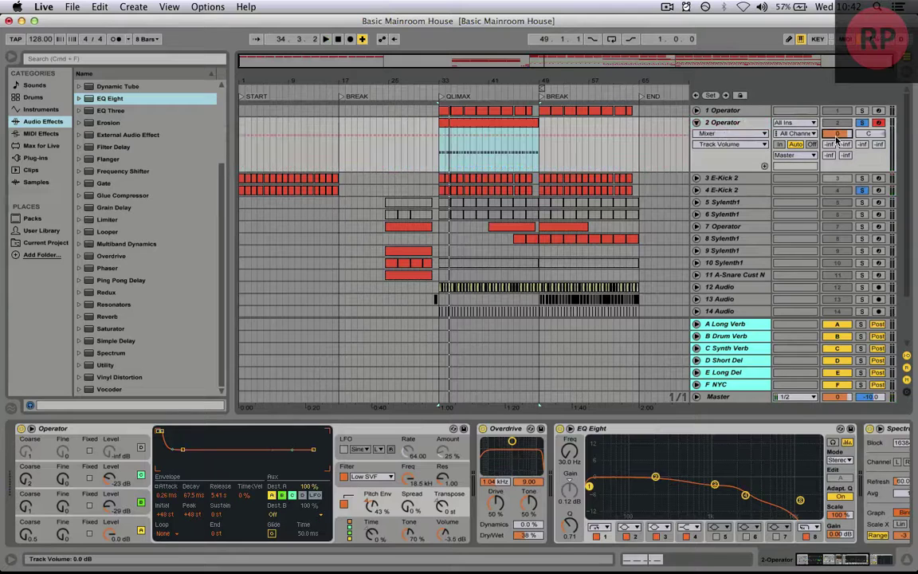
pyautogui.moveTo(836, 137); pyautogui.dragTo(837, 139)
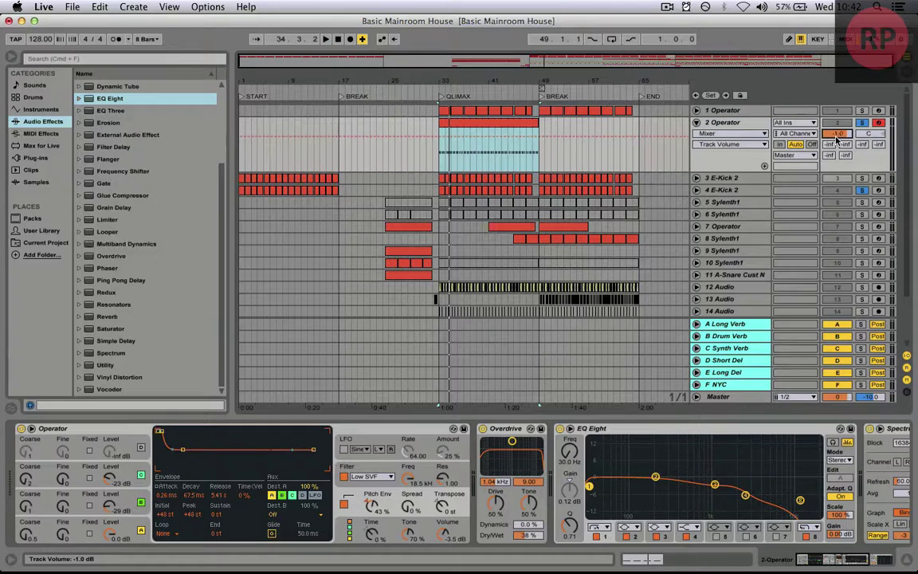
pyautogui.click(715, 125)
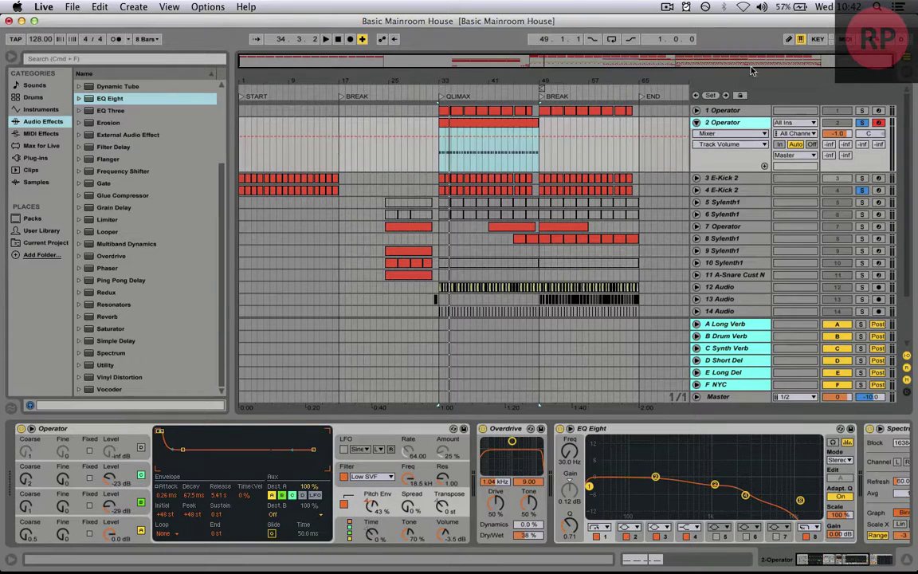
# Hide the browser and audition the two soloed kick tracks
pyautogui.click(12, 58)
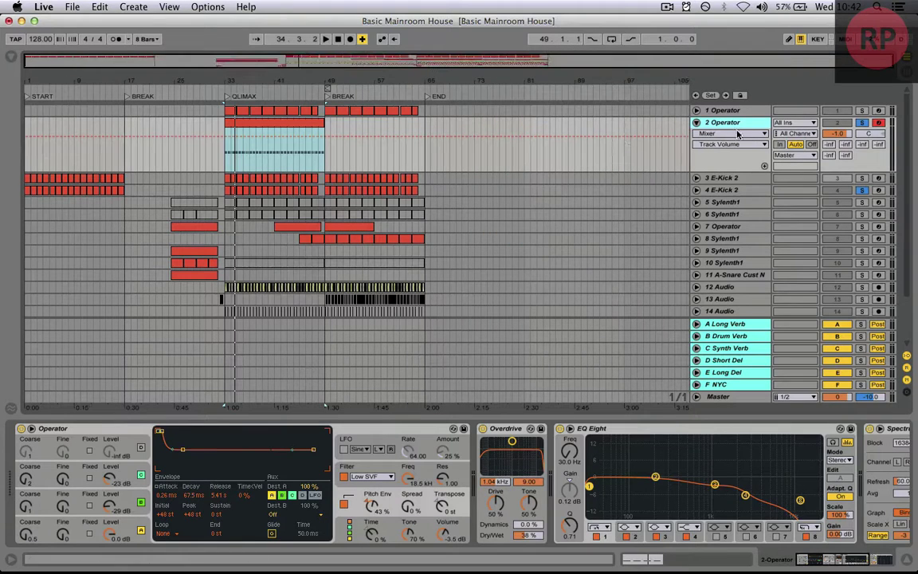
pyautogui.press('space')
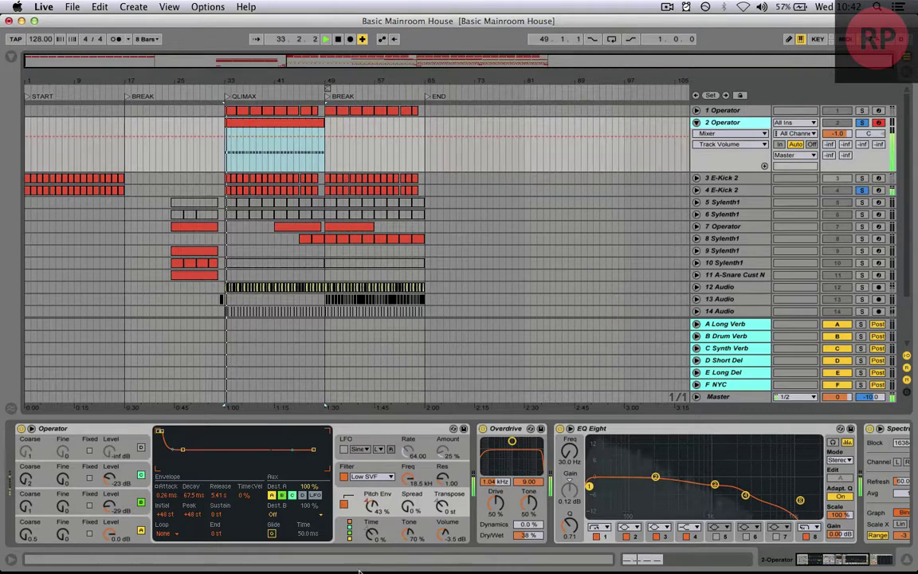
pyautogui.press('space')
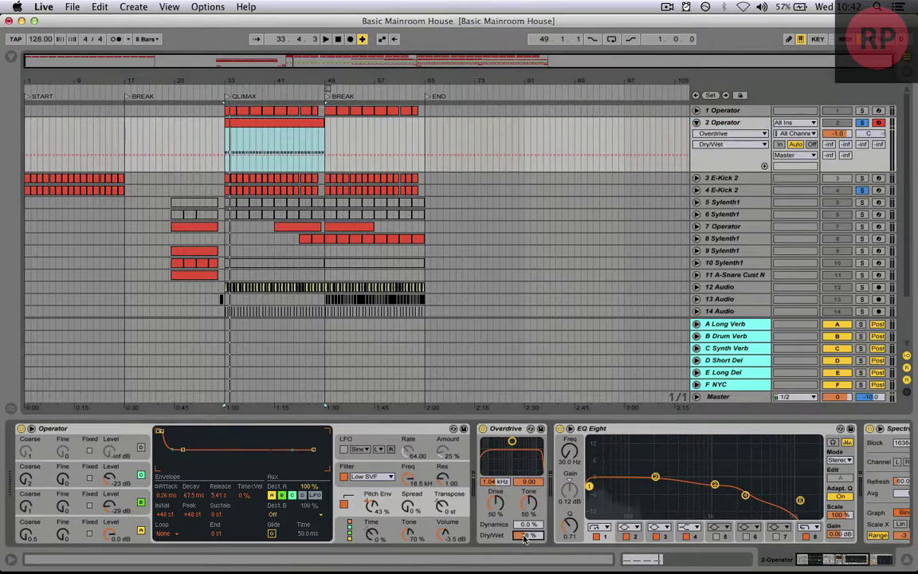
# Raise the Overdrive's dry/wet to 58% on track 2 Operator and audition the layered kick
pyautogui.click(524, 535)
pyautogui.moveTo(524, 538); pyautogui.dragTo(494, 492)
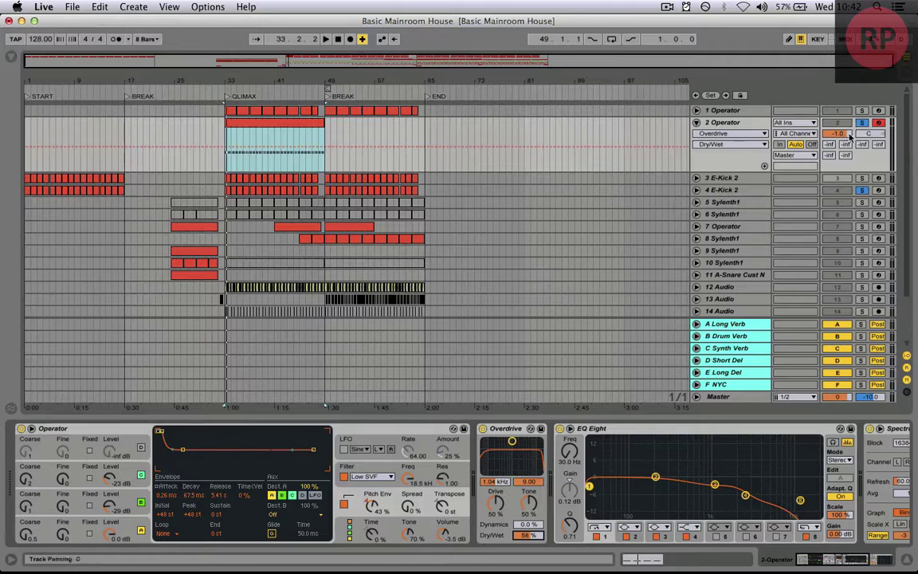
pyautogui.press('space')
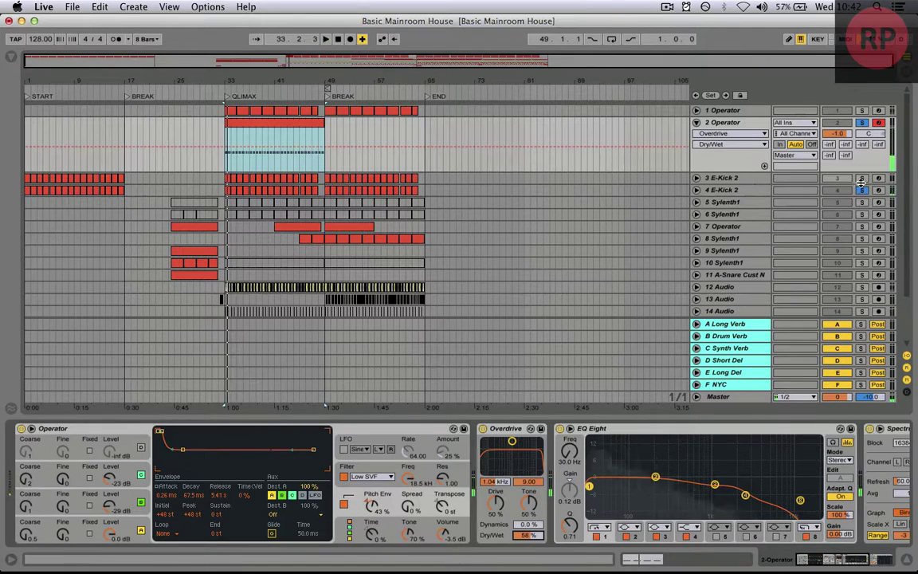
# Compare tracks 3 and 4 E-Kick 2 by soloing and playing each alone, then clear the solo
pyautogui.click(862, 178)
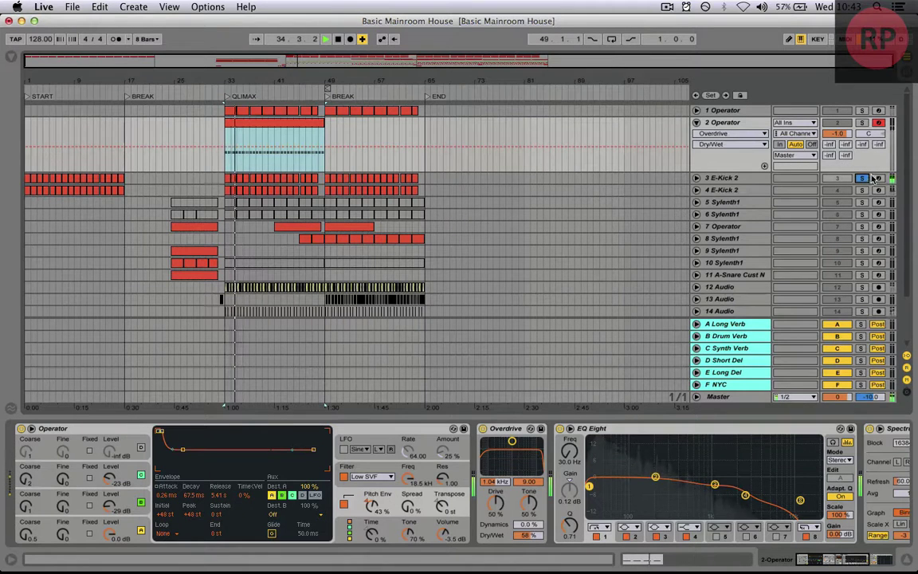
pyautogui.press('space')
pyautogui.click(740, 189)
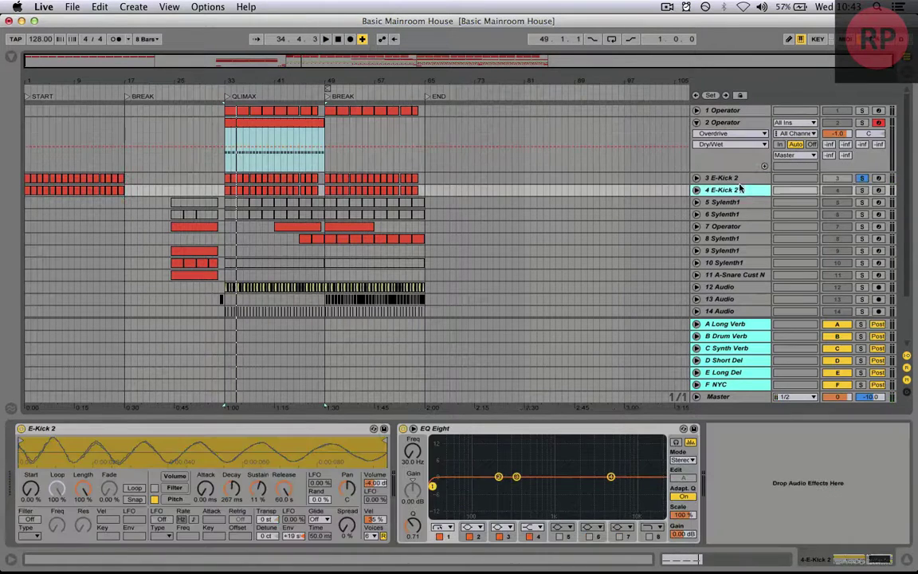
pyautogui.click(861, 189)
pyautogui.press('space')
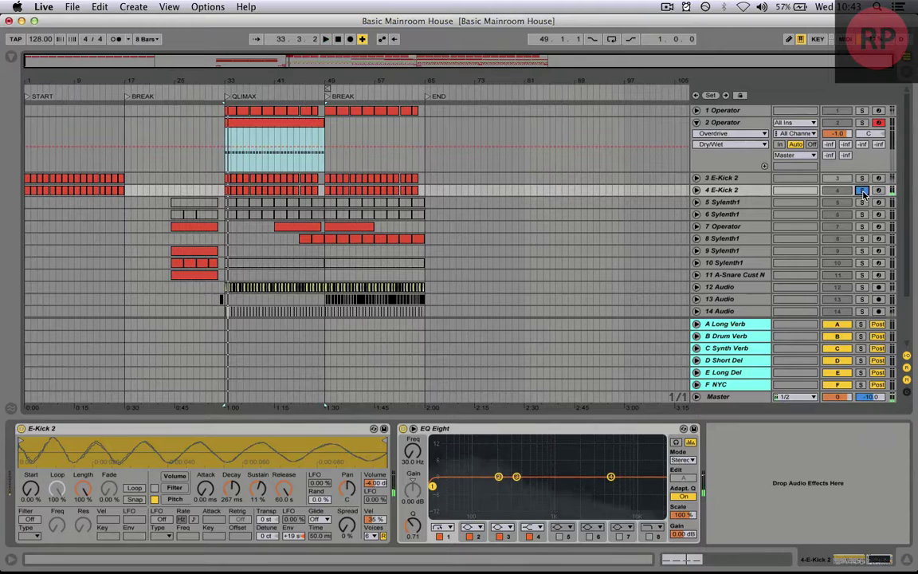
pyautogui.click(861, 191)
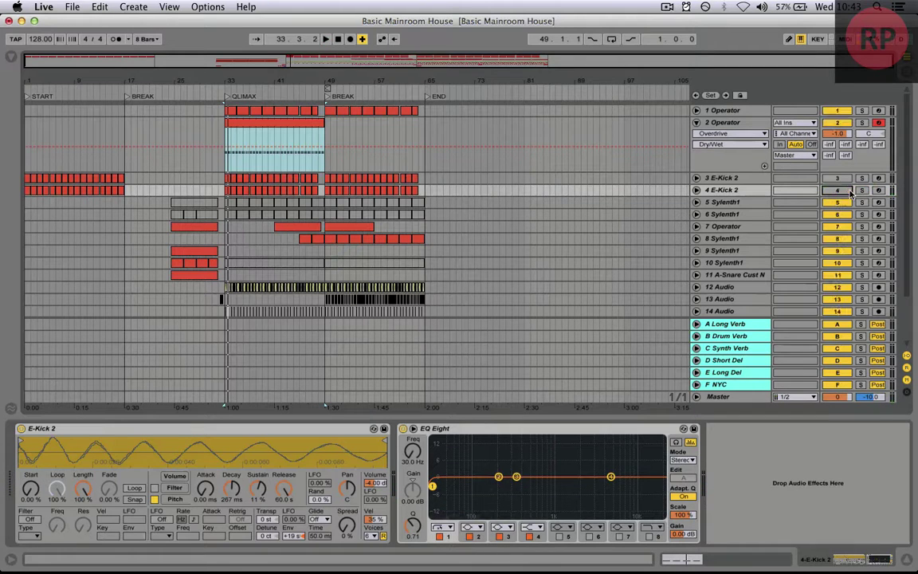
# Play track 3 E-Kick 2 soloed together with track 2 Operator, then clear the solos
pyautogui.click(861, 177)
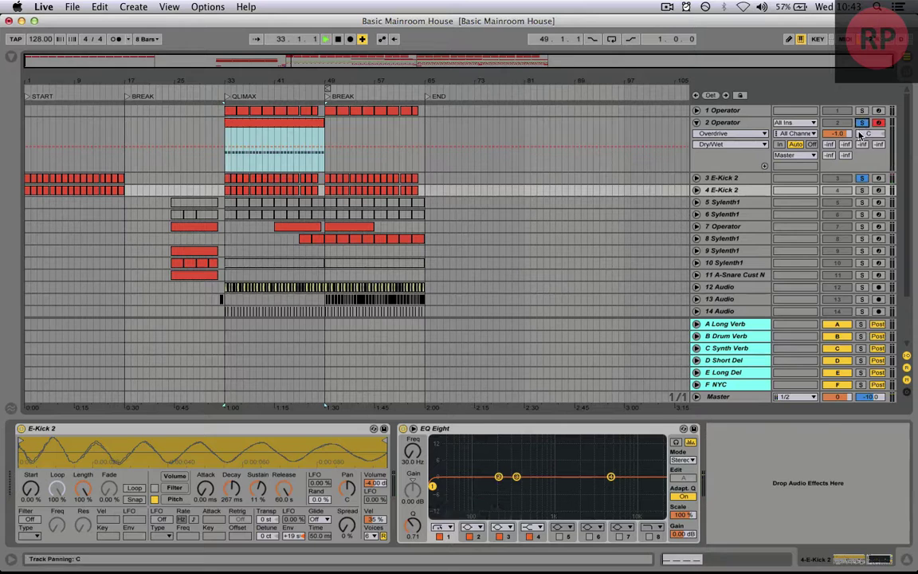
pyautogui.press('space')
pyautogui.click(863, 180)
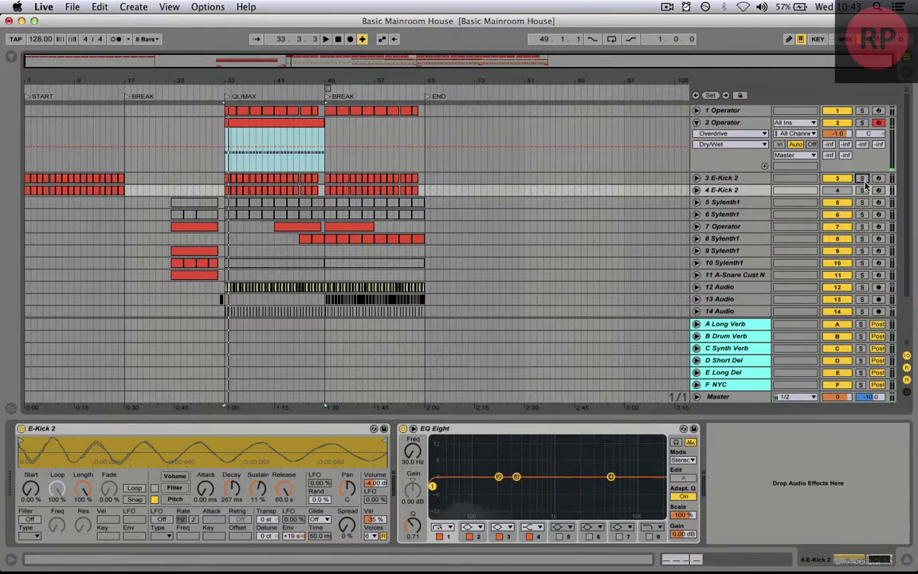
# Play track 4 E-Kick 2 soloed together with track 2 Operator, then clear the solos
pyautogui.click(861, 189)
pyautogui.press('space')
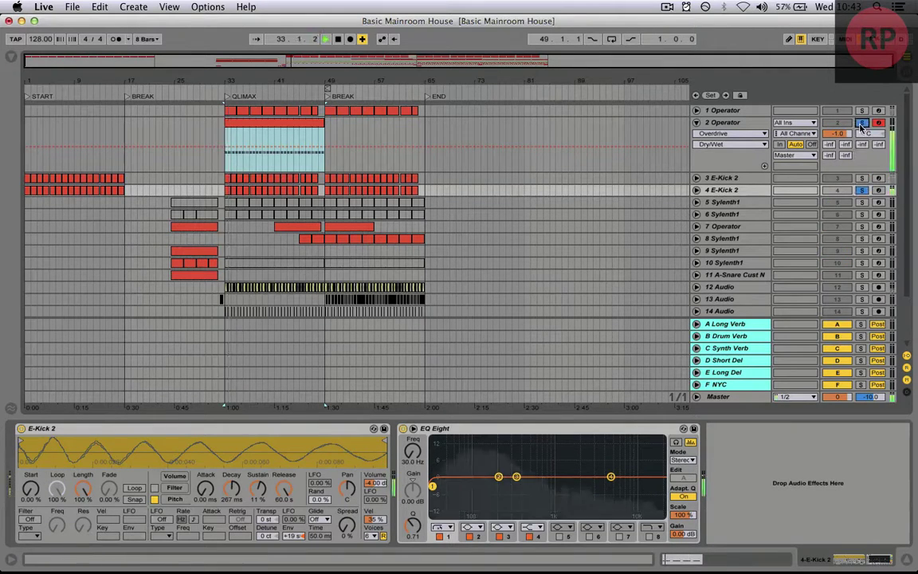
pyautogui.press('space')
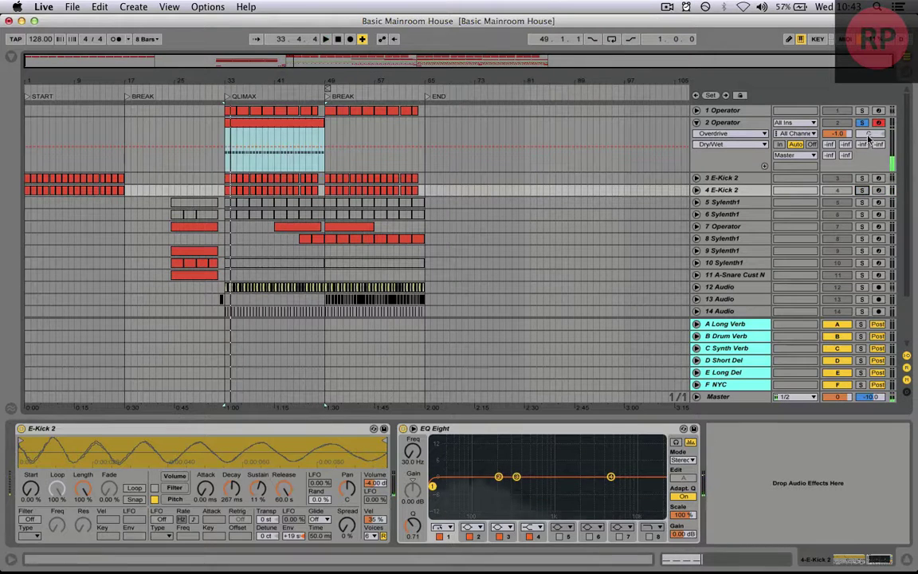
pyautogui.click(861, 122)
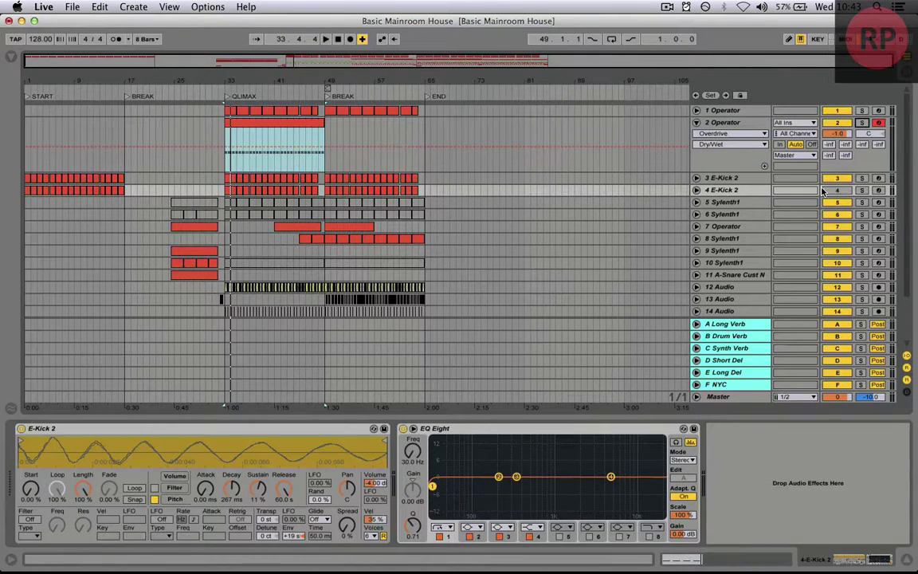
# Fold the 2 Operator track, deactivate track 3 E-Kick 2 and select track 4 E-Kick 2
pyautogui.click(738, 177)
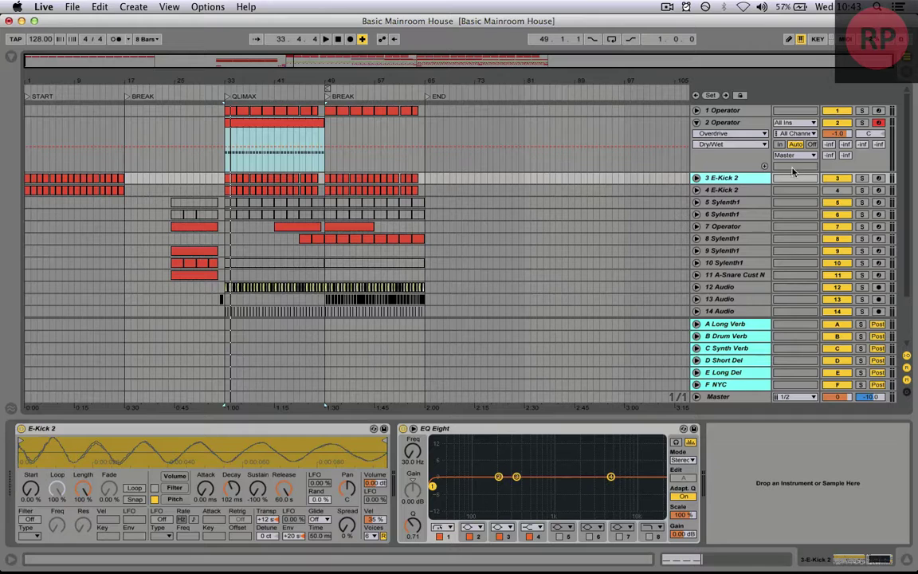
pyautogui.click(697, 123)
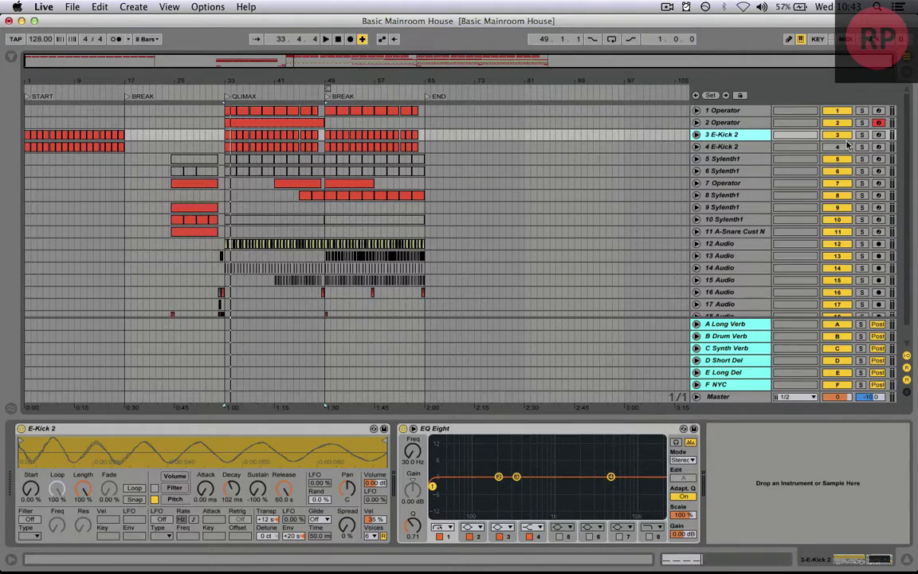
pyautogui.click(800, 150)
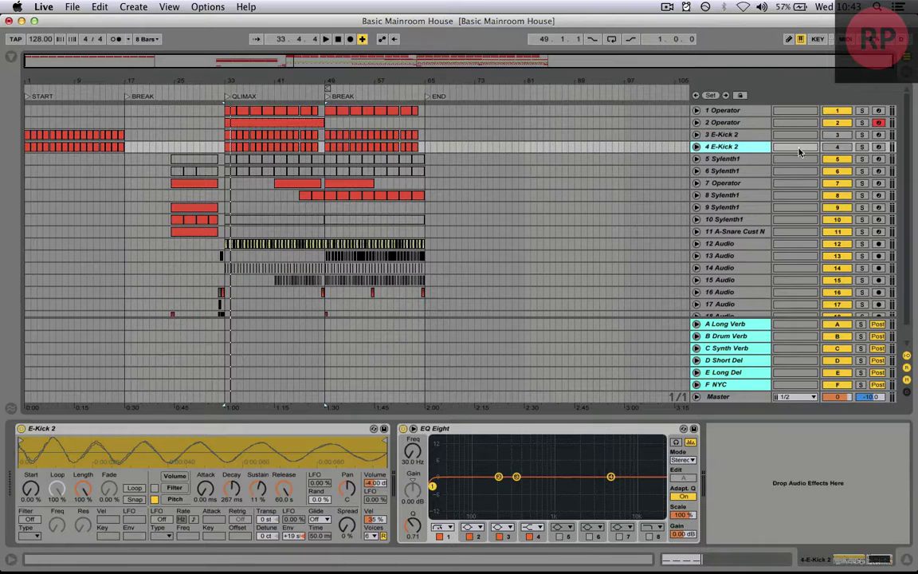
# Reactivate track 4 E-Kick 2 and audition it soloed, then clear the solo
pyautogui.click(836, 148)
pyautogui.click(862, 147)
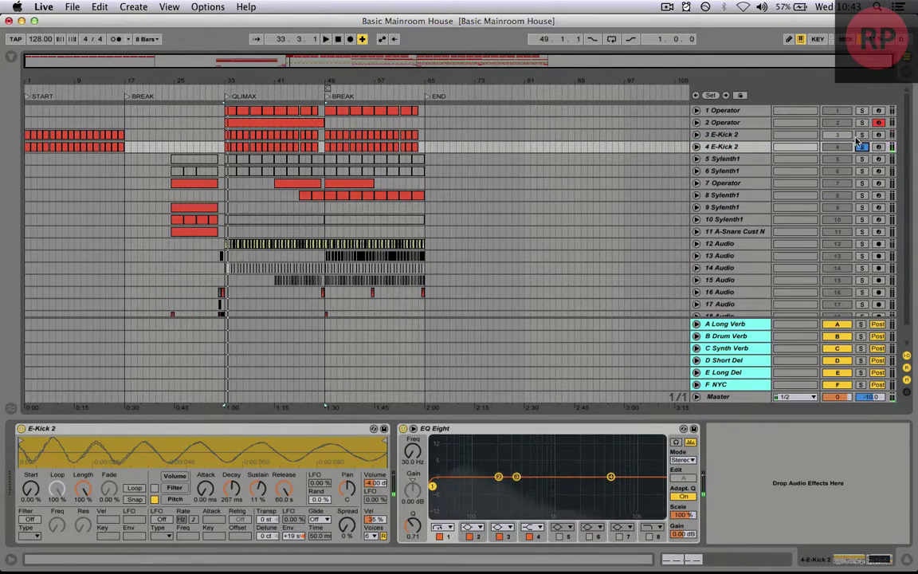
pyautogui.click(861, 135)
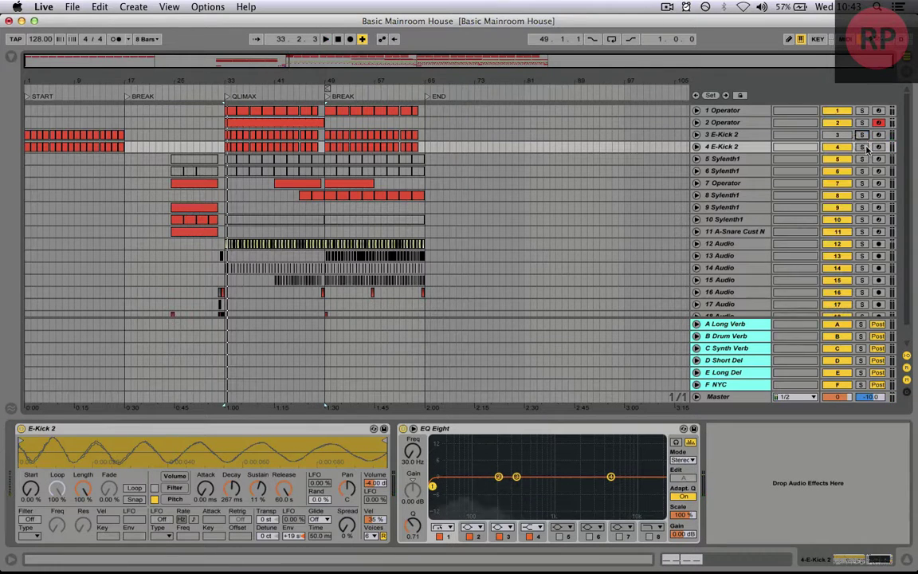
pyautogui.click(861, 147)
pyautogui.click(862, 148)
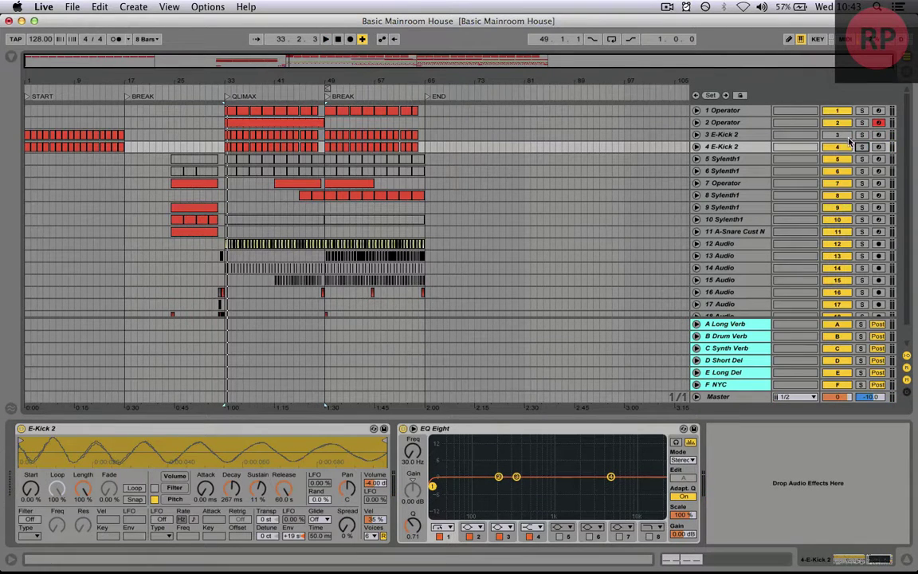
# Solo tracks 4 E-Kick 2 and 2 Operator together and play them from bar 33 and from bar 49
pyautogui.click(862, 147)
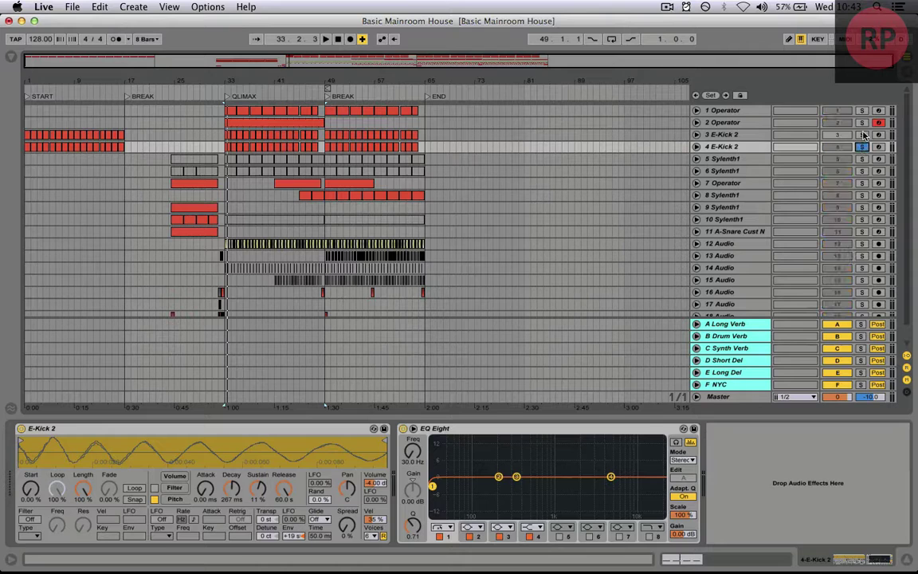
pyautogui.click(863, 125)
pyautogui.press('space')
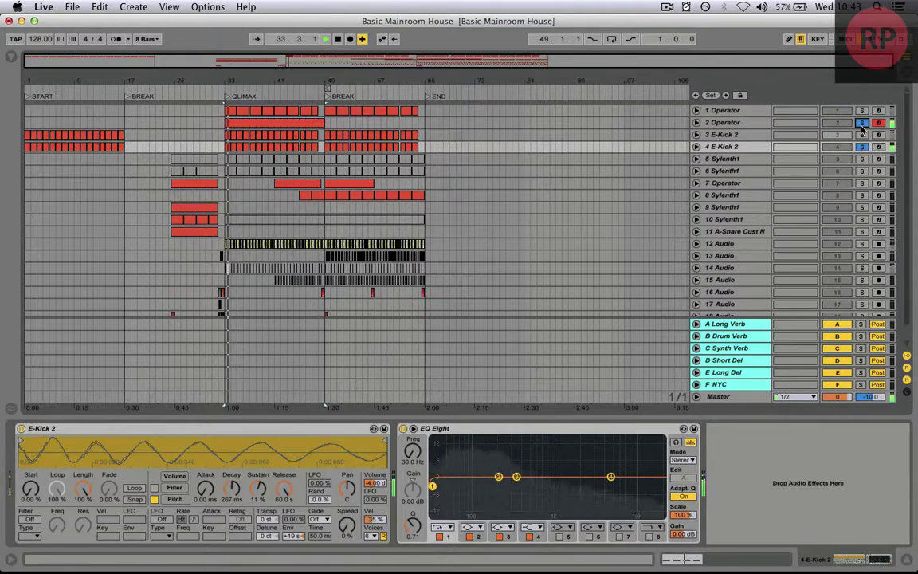
pyautogui.click(330, 110)
pyautogui.press('space')
pyautogui.press('space')
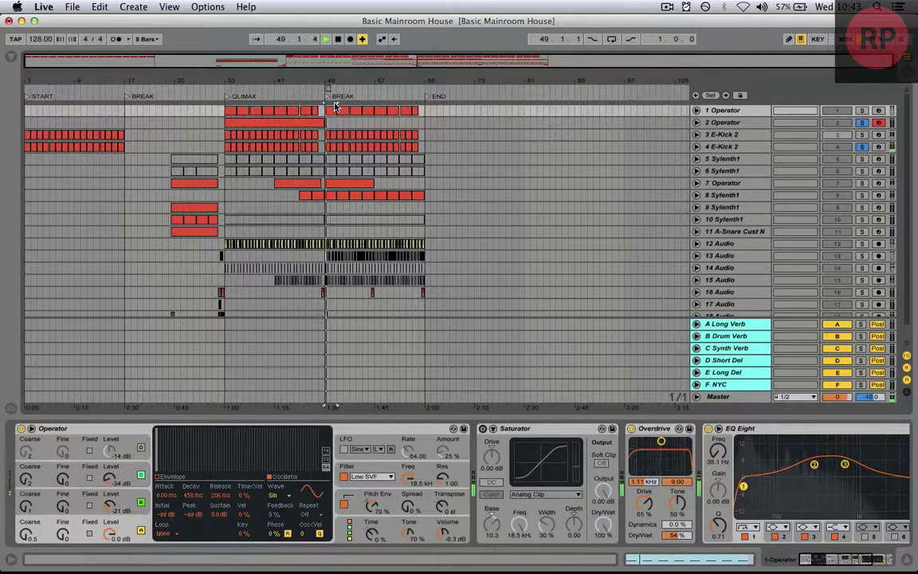
pyautogui.press('space')
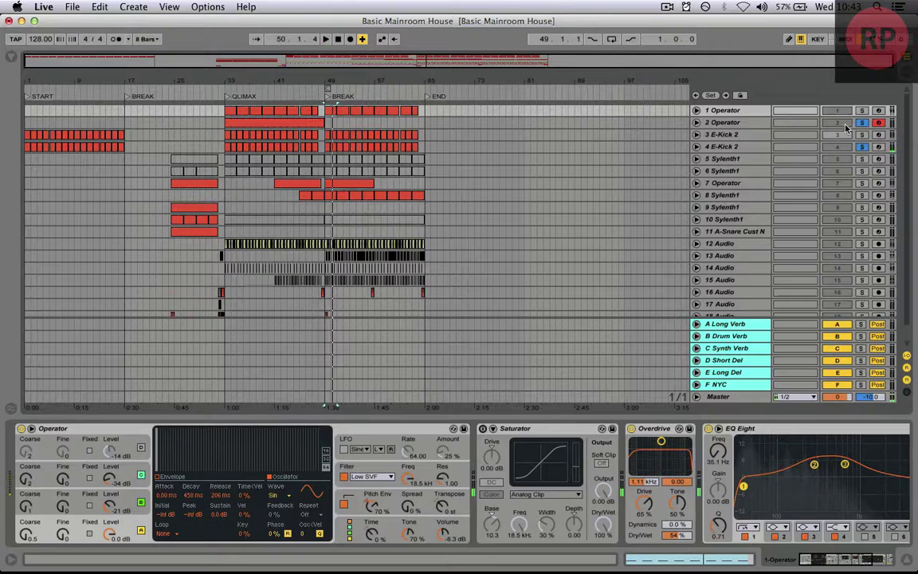
# Deactivate track 2 Operator, audition track 1 Operator soloed with track 4 E-Kick 2, and clear the solos
pyautogui.click(860, 124)
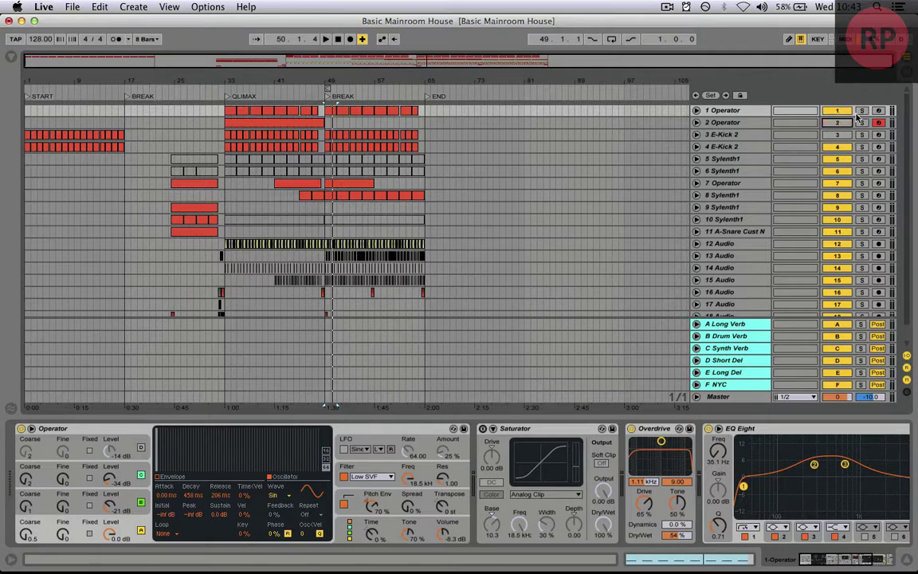
pyautogui.click(860, 111)
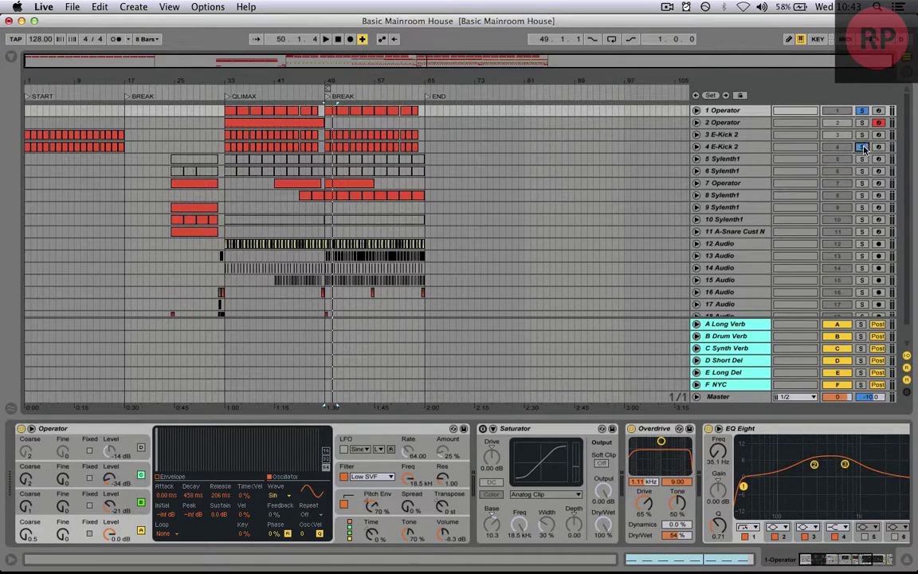
pyautogui.click(861, 147)
pyautogui.click(229, 149)
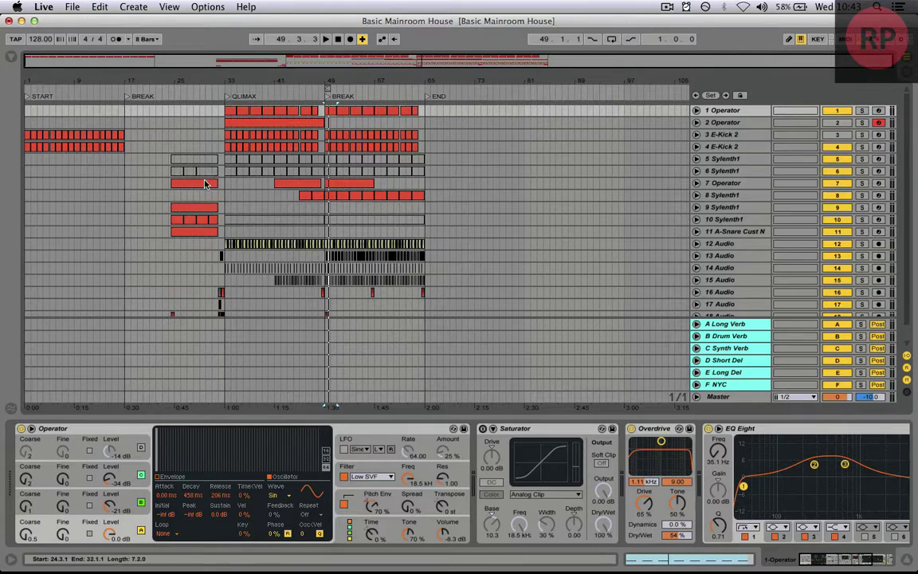
# Hide the return tracks and play the full arrangement from the first 7 Operator clip
pyautogui.click(205, 184)
pyautogui.scroll(-1, 215, 185)
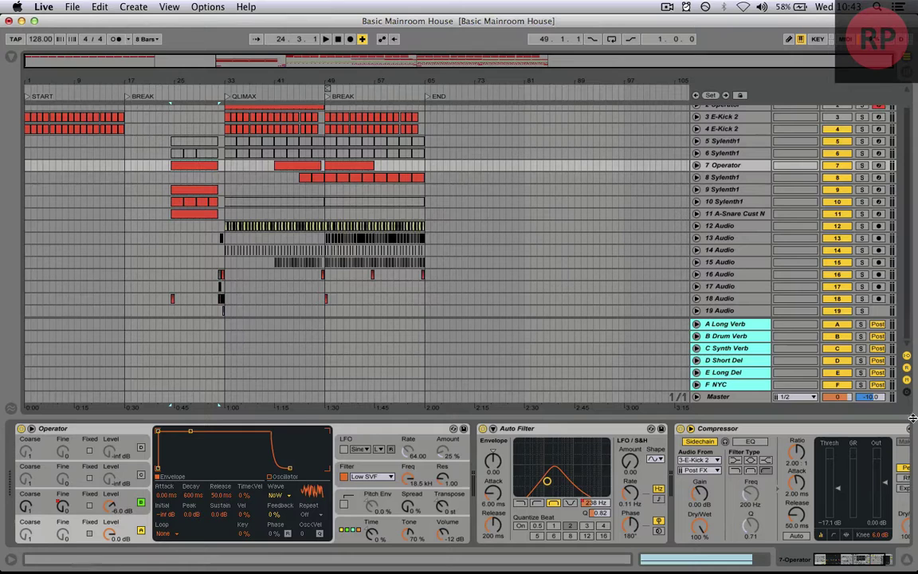
pyautogui.click(906, 370)
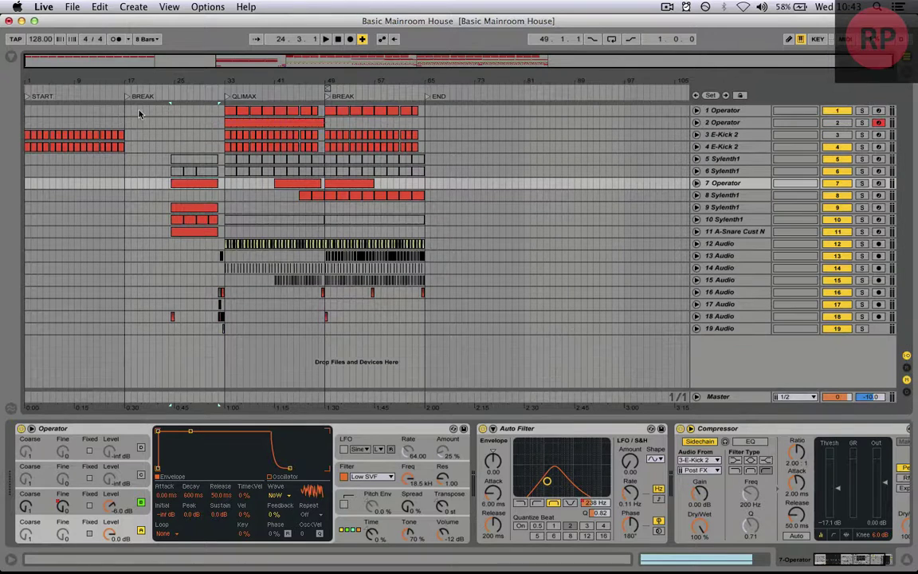
pyautogui.press('space')
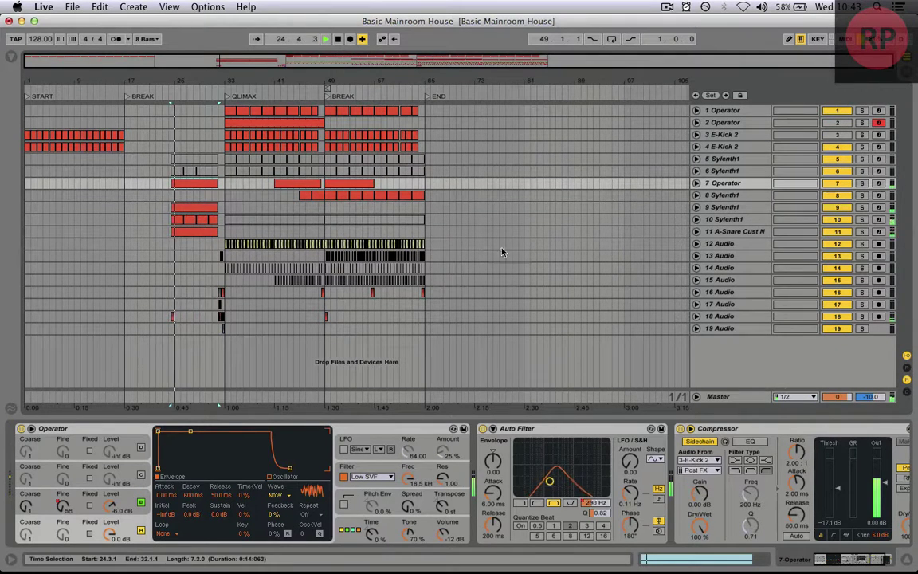
# Set the gain of the Limiter on the Master track to -2.00 dB
pyautogui.click(746, 396)
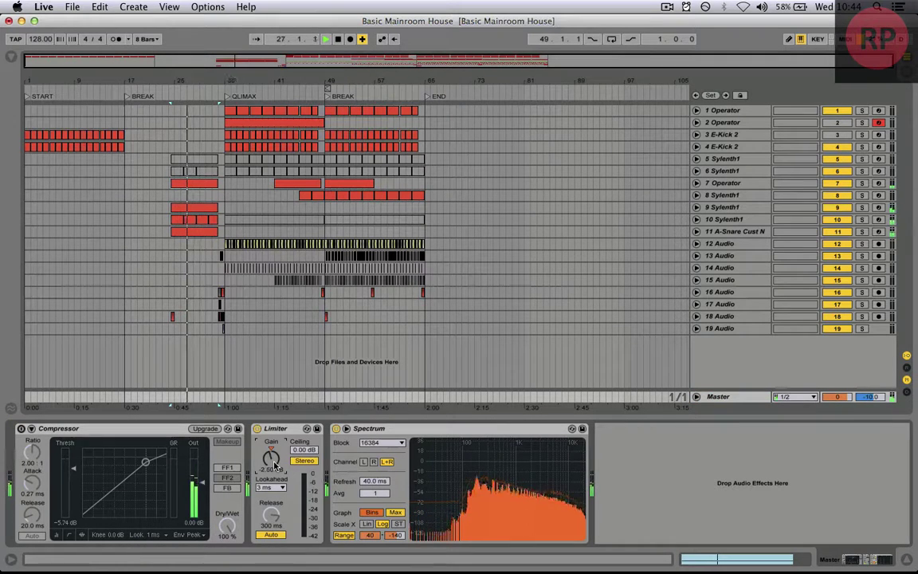
pyautogui.moveTo(274, 464); pyautogui.dragTo(274, 461)
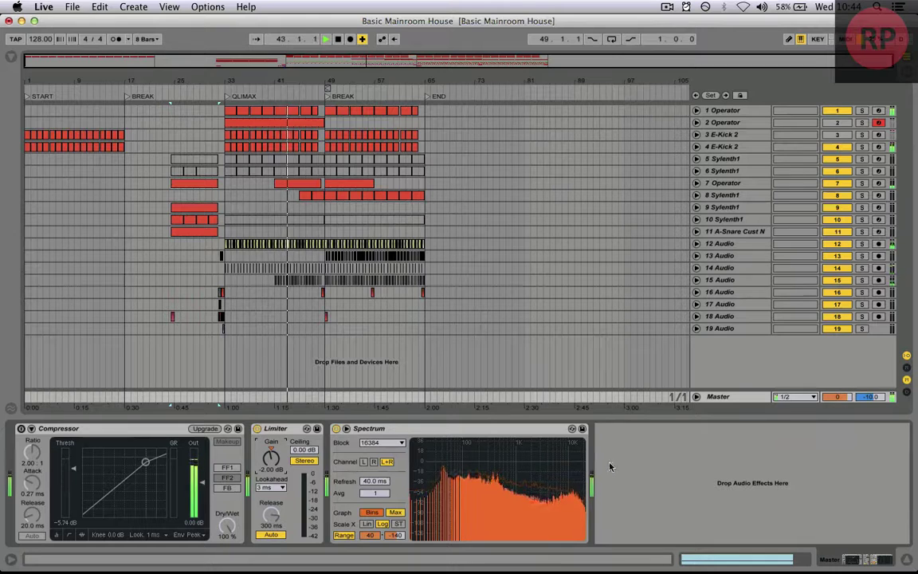
# Enlarge the Master track's Spectrum display to examine the mix's frequency content during playback, then collapse it
pyautogui.click(347, 429)
pyautogui.moveTo(388, 251); pyautogui.dragTo(392, 244)
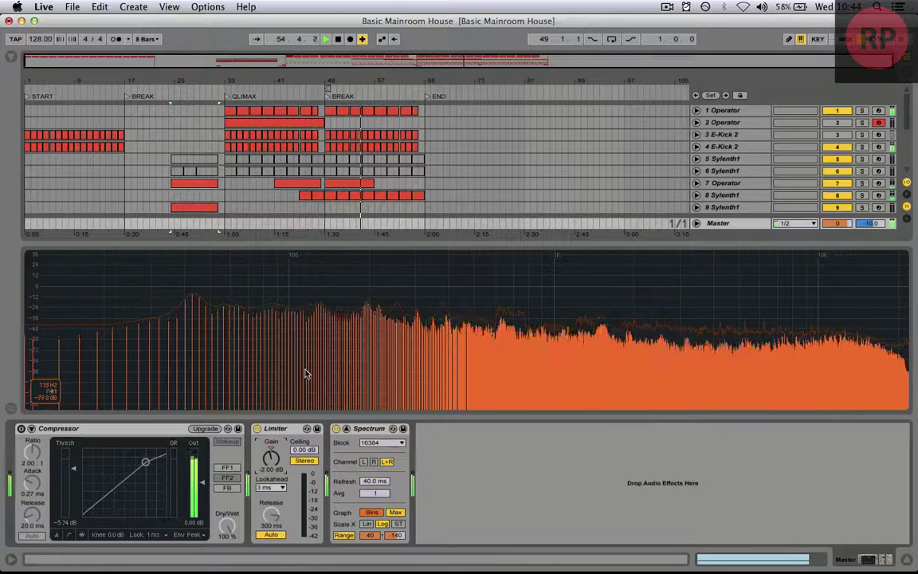
pyautogui.click(345, 430)
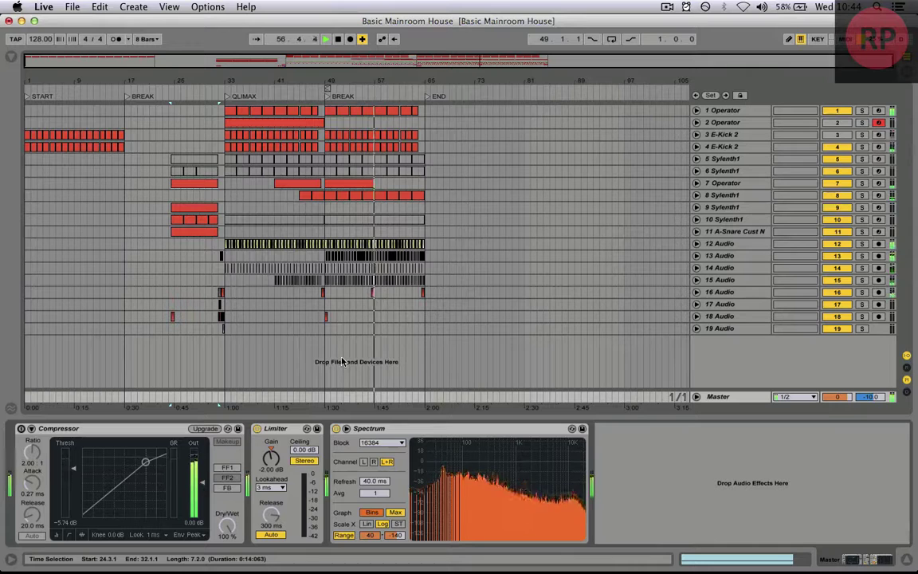